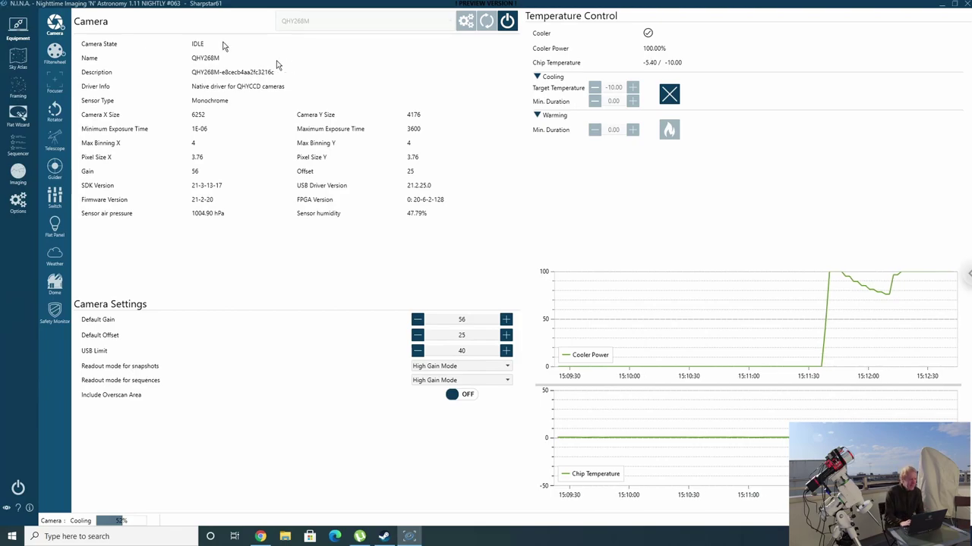
- Go to the filter wheel equipment page in N.I.N.A
click(61, 60)
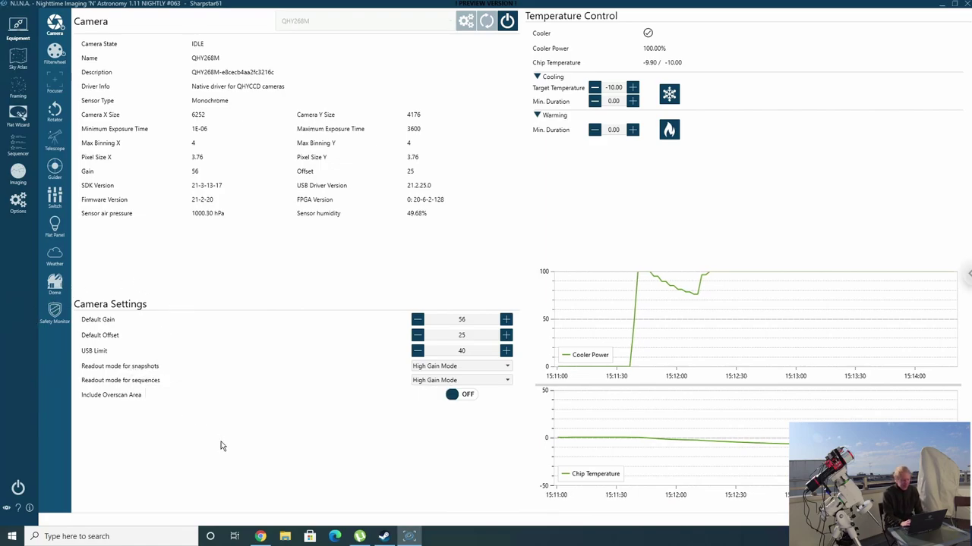
click(260, 537)
scroll(644, 303, up, 3)
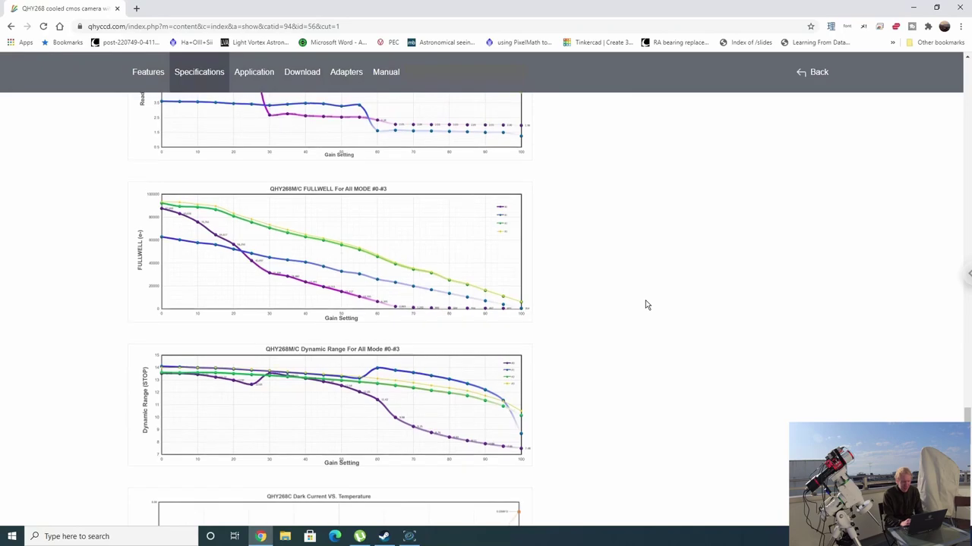
scroll(646, 305, up, 3)
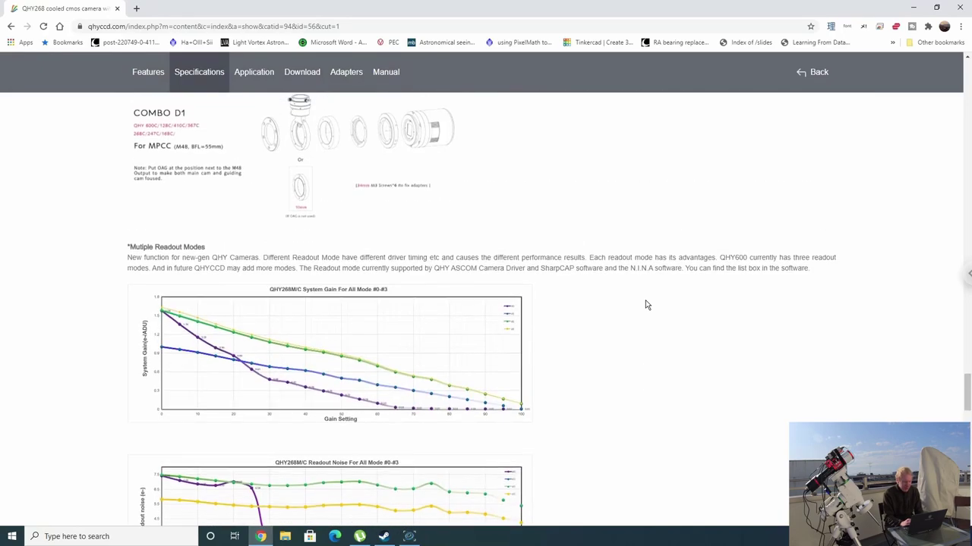
scroll(646, 305, down, 1)
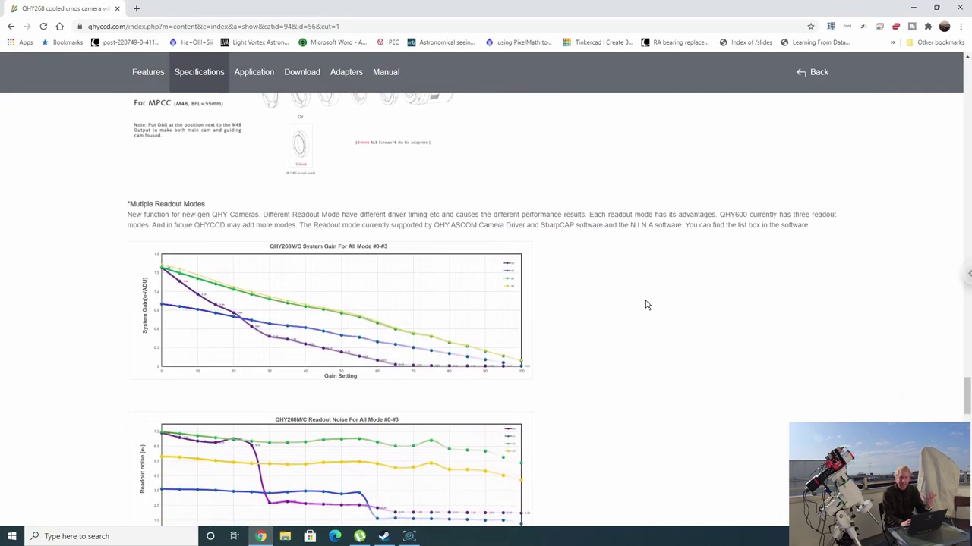
scroll(646, 305, down, 6)
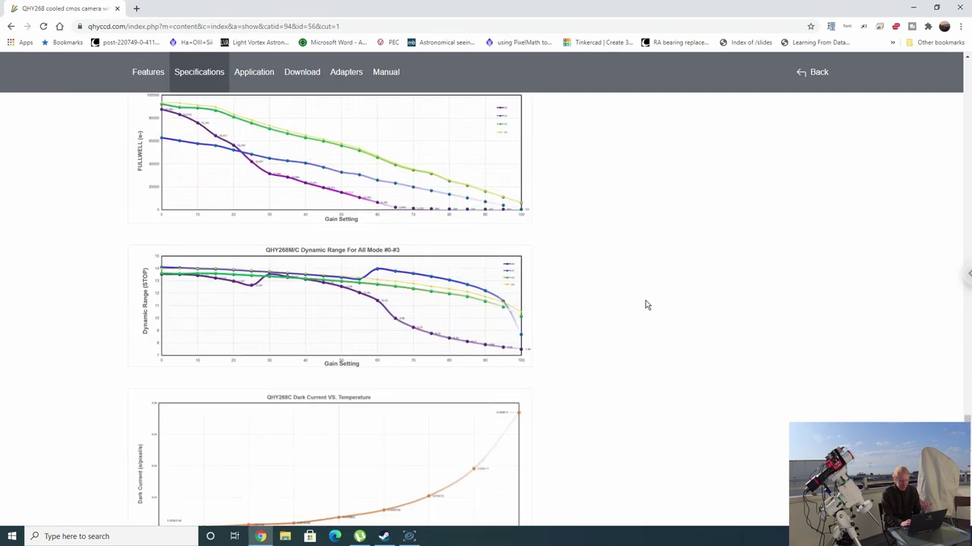
scroll(646, 305, up, 1)
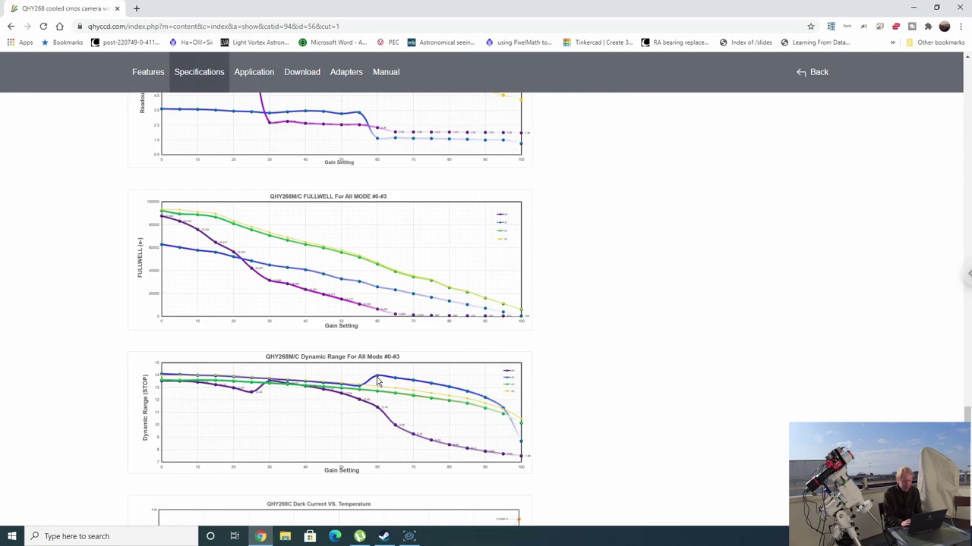
scroll(377, 382, up, 2)
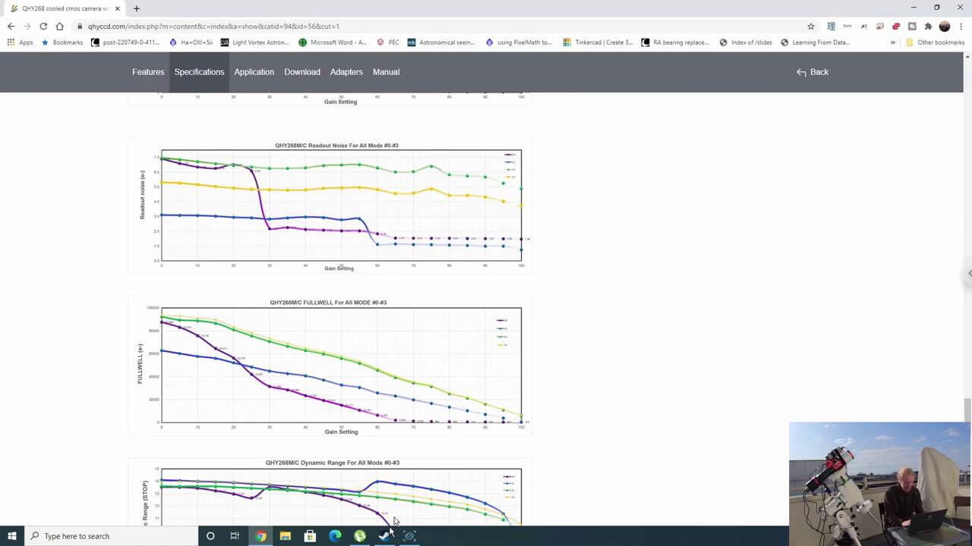
click(409, 536)
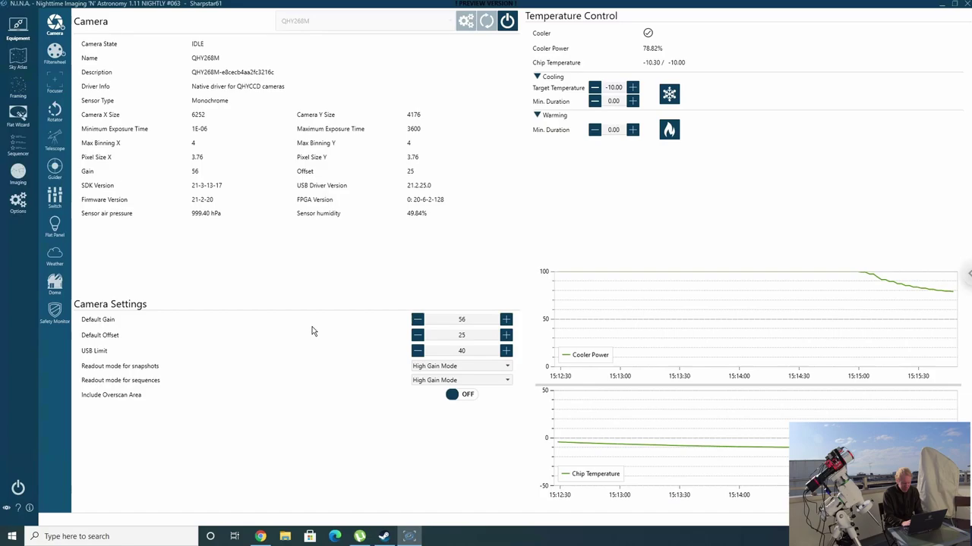
click(468, 366)
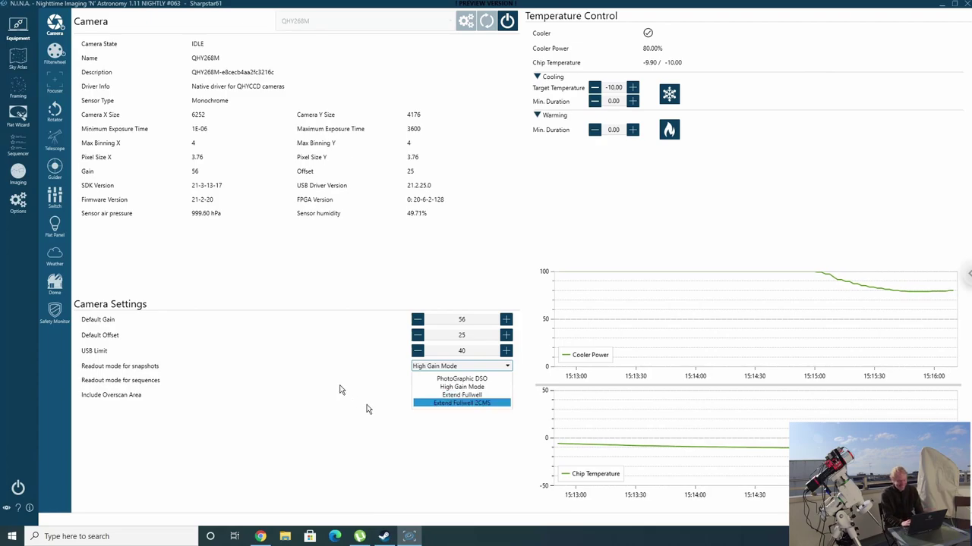
click(307, 367)
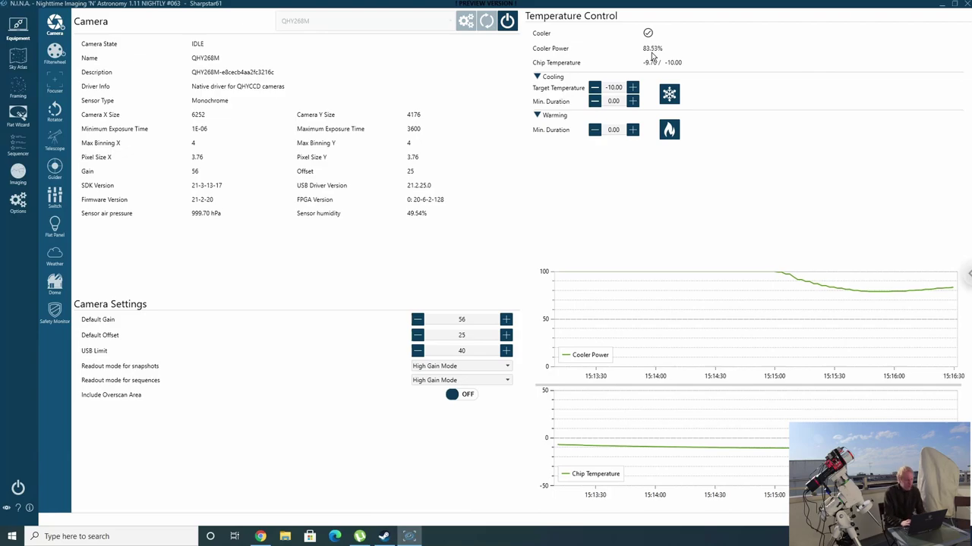
click(18, 173)
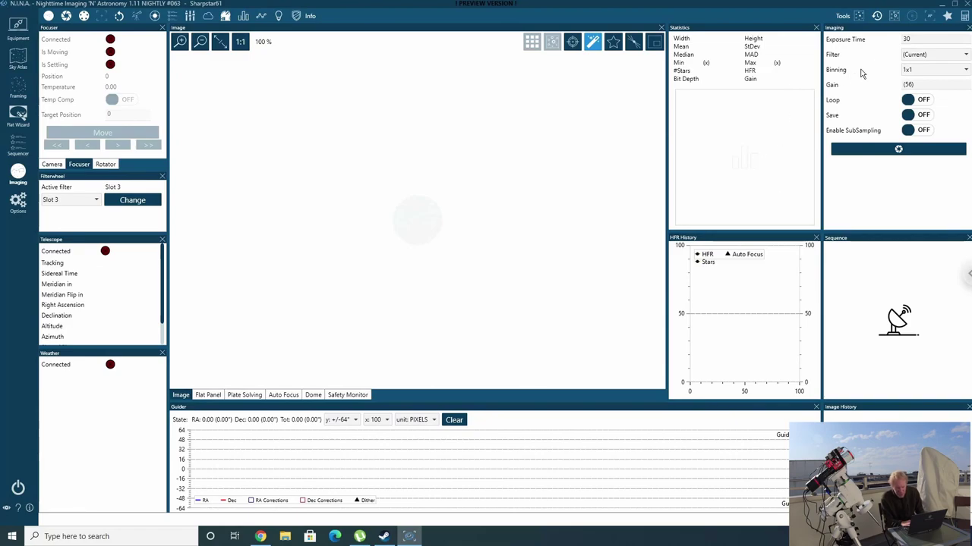
- Set the exposure time to 1 second and start a single test exposure
double_click(914, 40)
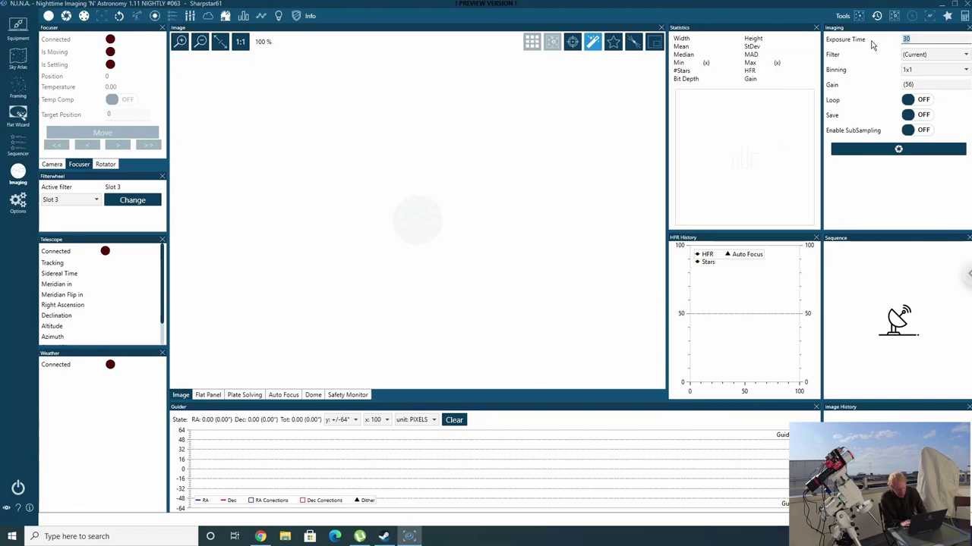
text(1)
click(866, 148)
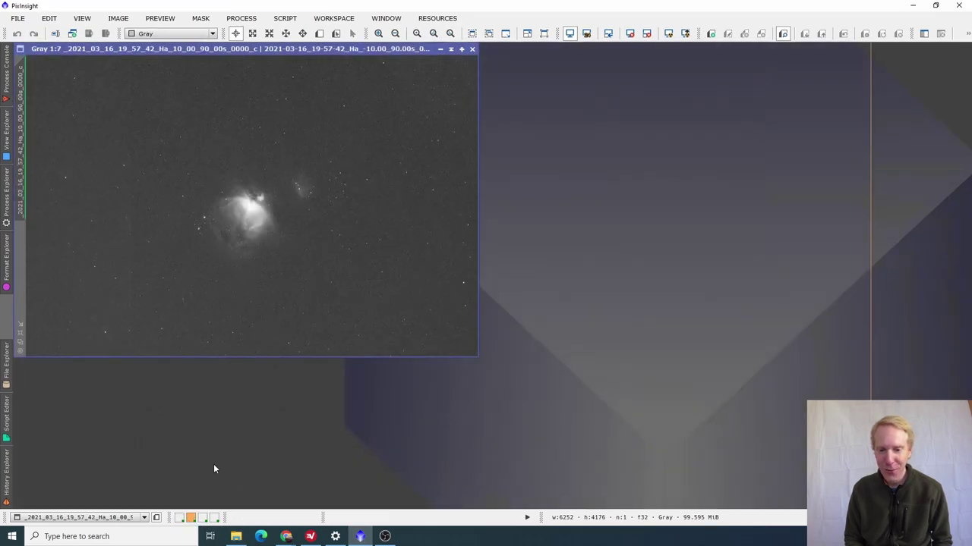
- Maximize the Orion Ha image window and settle the zoom at 1:5
click(460, 49)
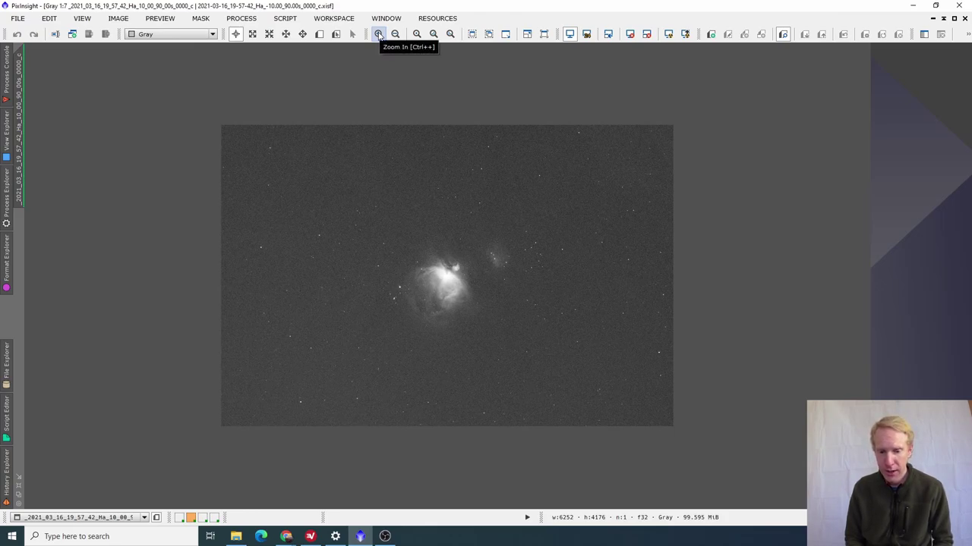
click(378, 35)
click(378, 35)
click(378, 35)
click(378, 34)
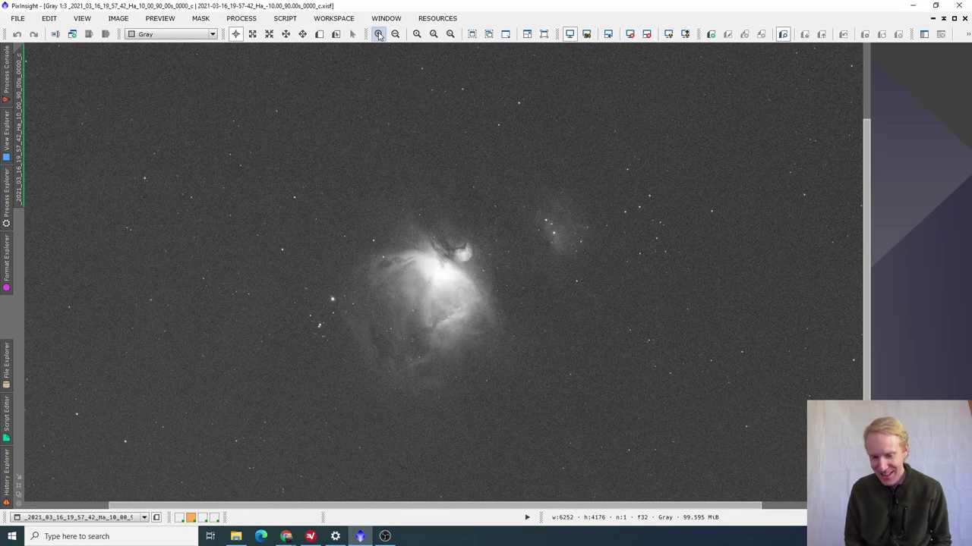
click(394, 35)
click(394, 35)
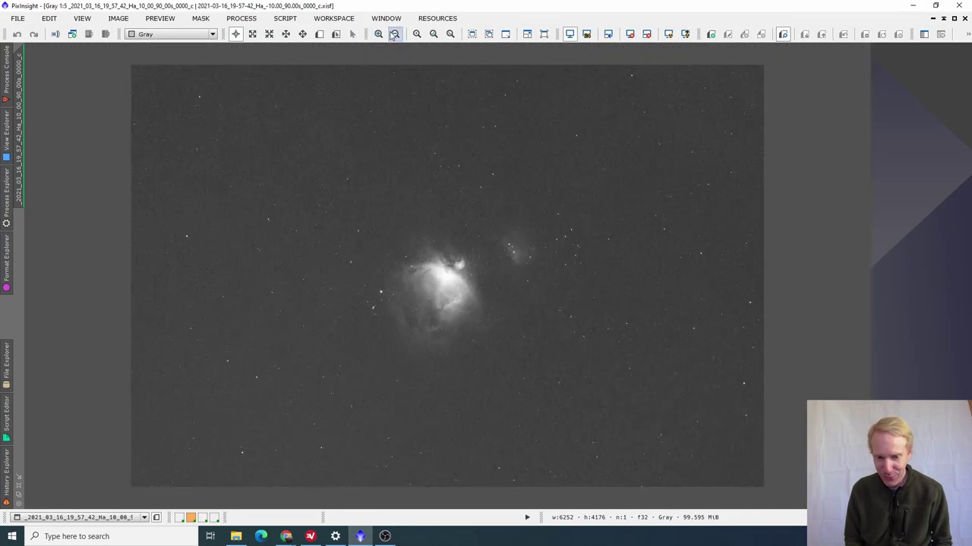
click(395, 35)
click(379, 35)
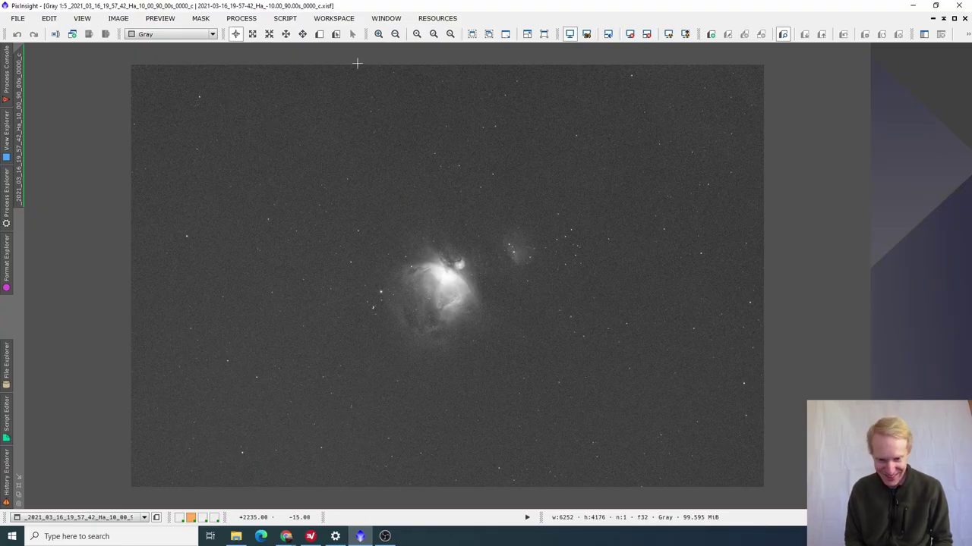
- Zoom to 2:1 on M42's bright core, then back out to 1:2
click(379, 36)
click(379, 36)
click(378, 36)
click(379, 35)
click(379, 35)
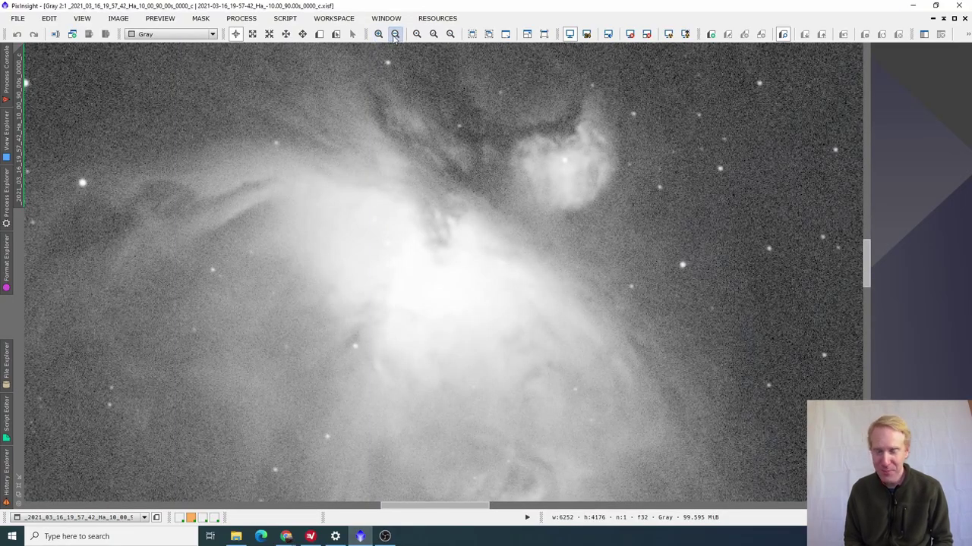
click(395, 36)
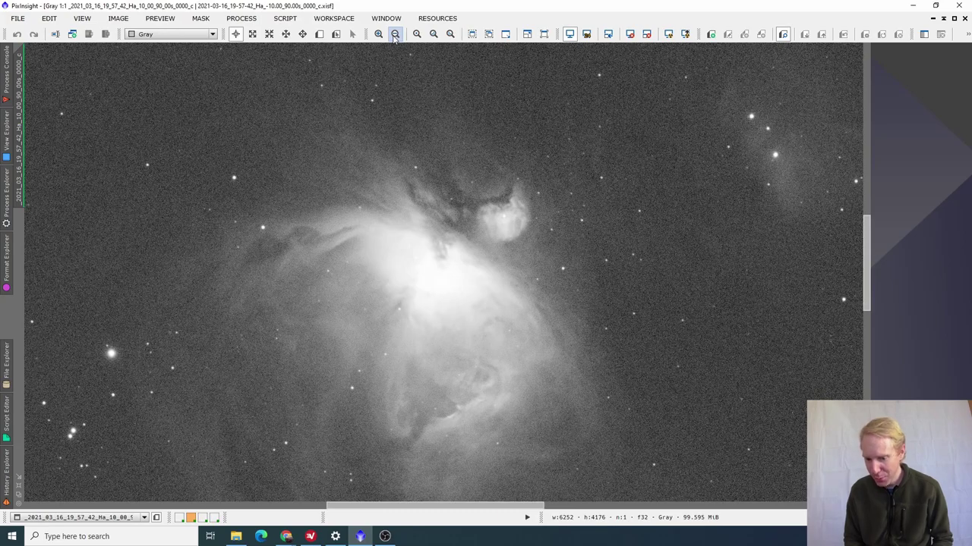
click(395, 36)
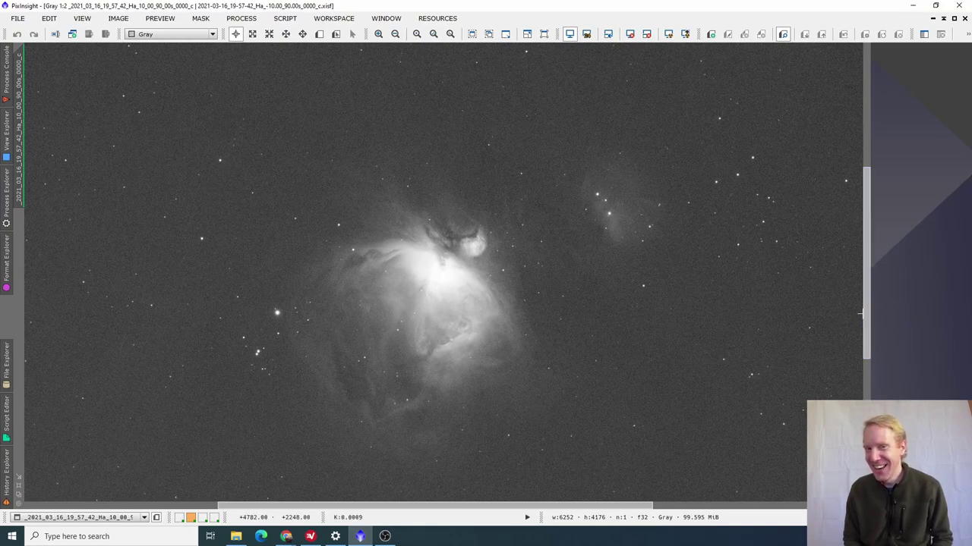
drag(867, 304, 881, 149)
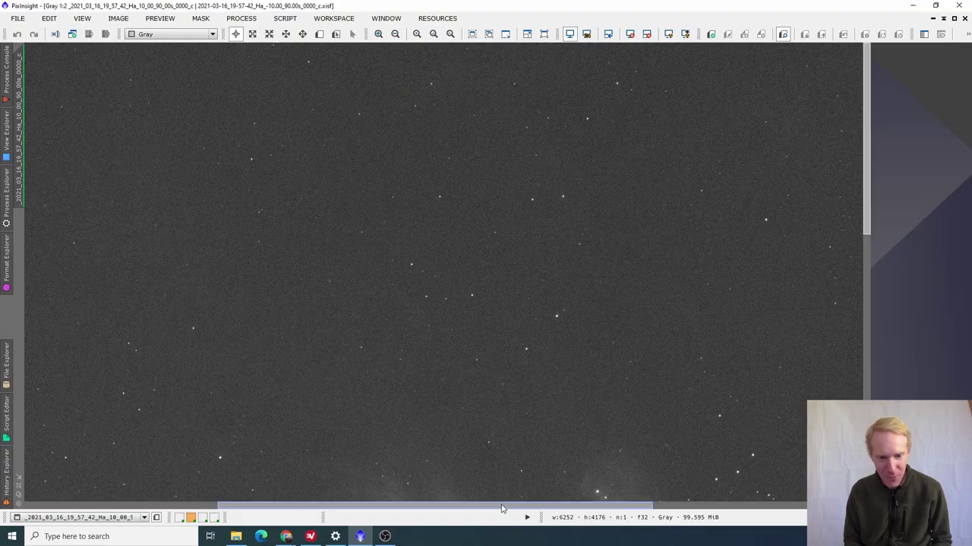
drag(501, 509, 155, 474)
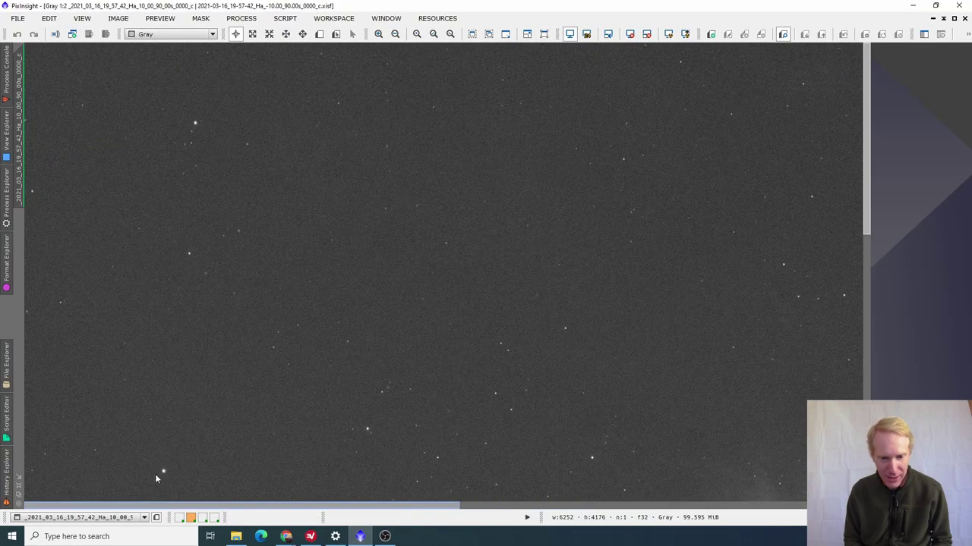
click(378, 33)
click(378, 33)
click(378, 34)
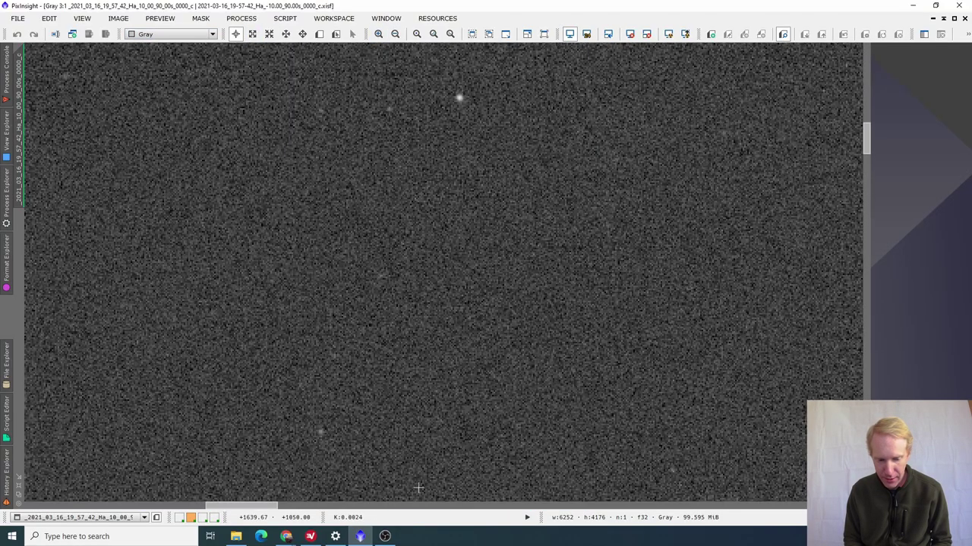
drag(270, 506, 32, 477)
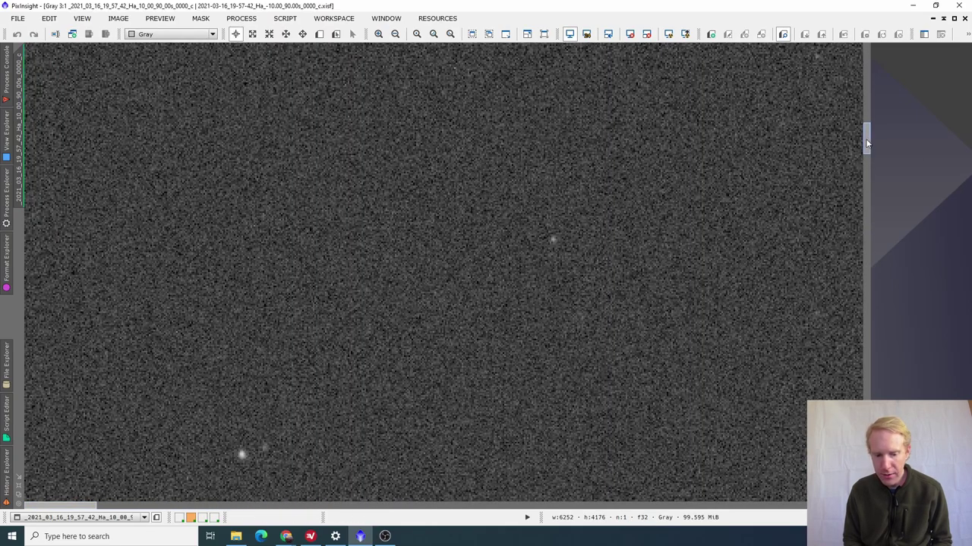
drag(867, 143, 865, 494)
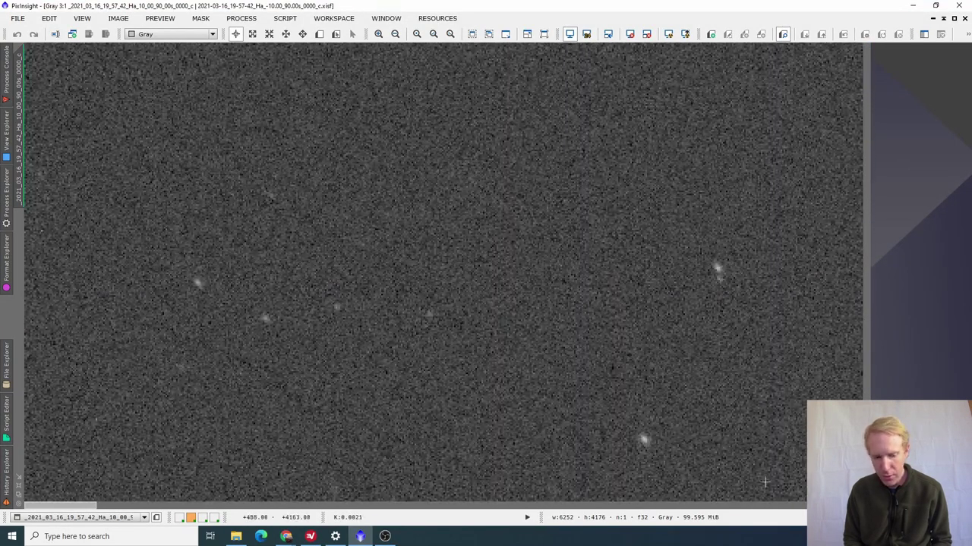
drag(78, 507, 116, 508)
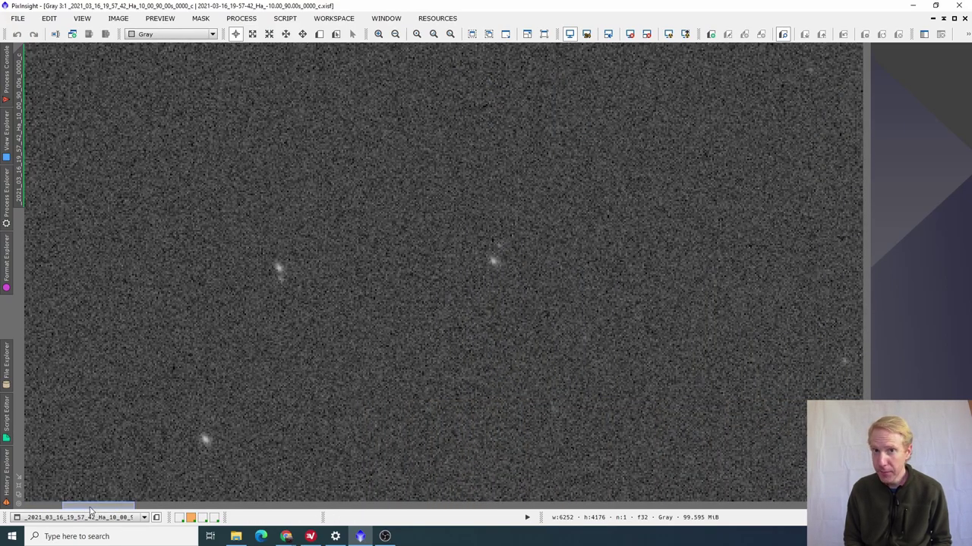
drag(89, 507, 790, 506)
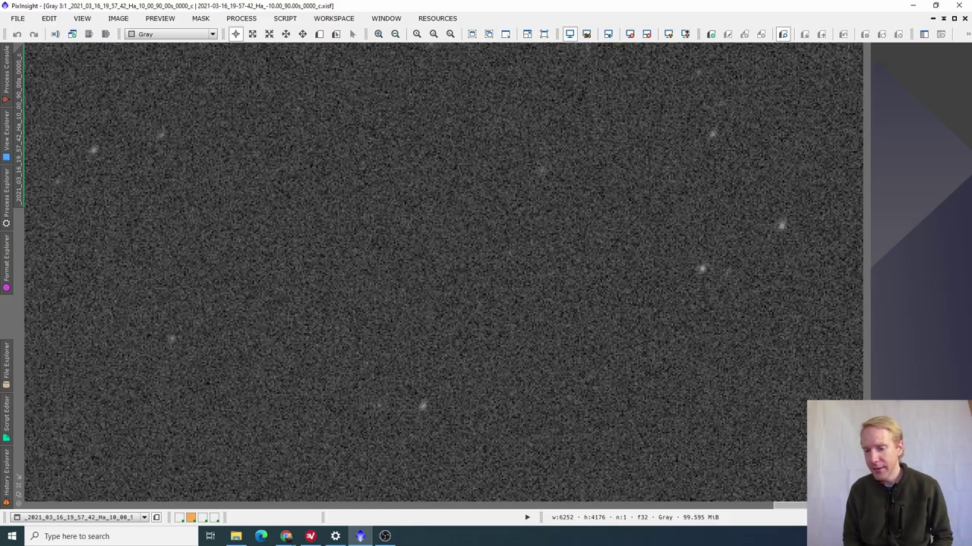
drag(876, 357, 850, 57)
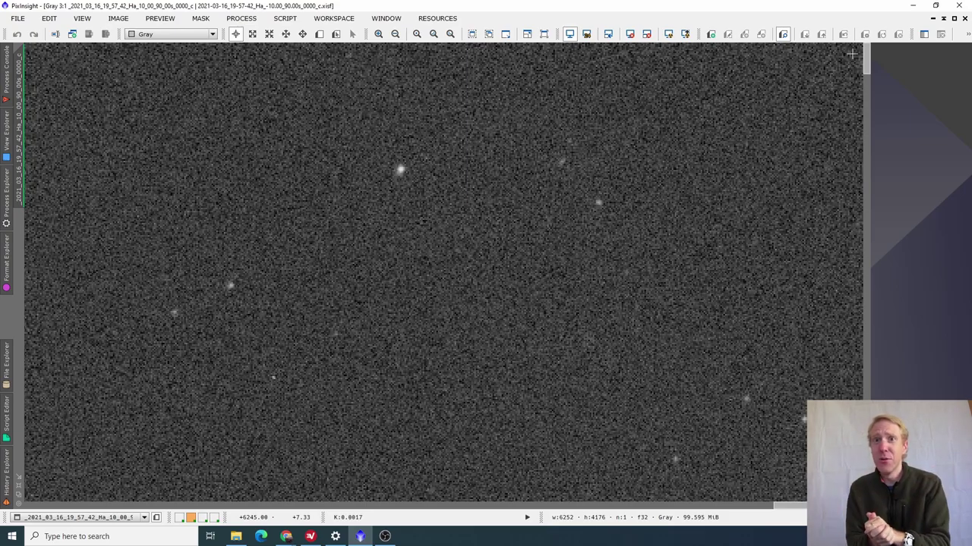
- Zoom the Orion Ha frame to fit the whole 6252×4176 image in the window
key(ctrl+shift+z)
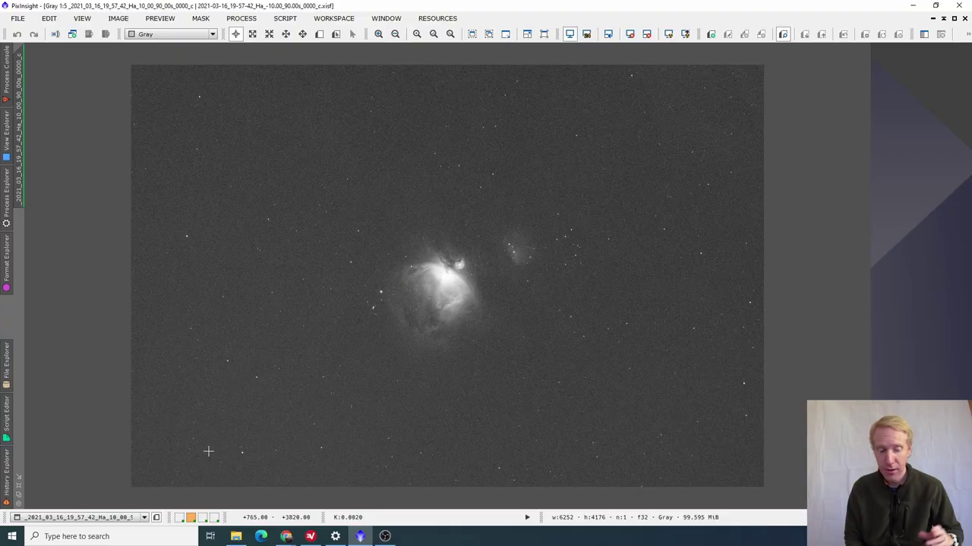
mouse_move(206, 520)
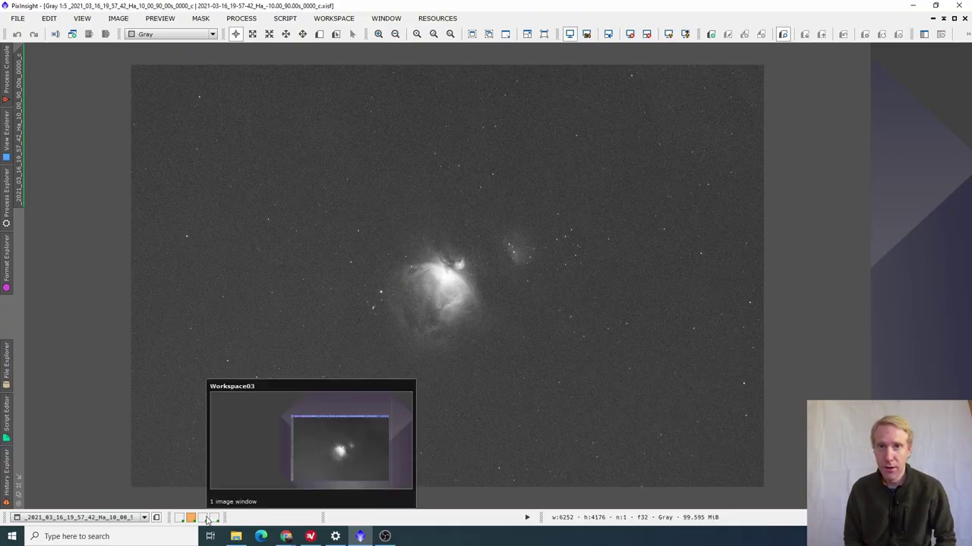
- Switch to Workspace03, maximize the M42 Ha masterLight window, and bring up Process Explorer
click(207, 518)
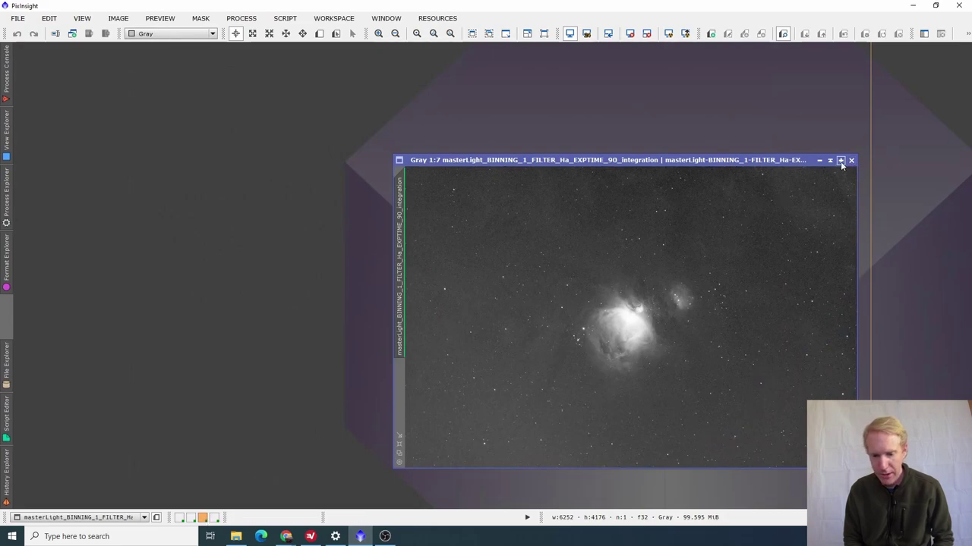
click(840, 161)
scroll(516, 244, up, 7)
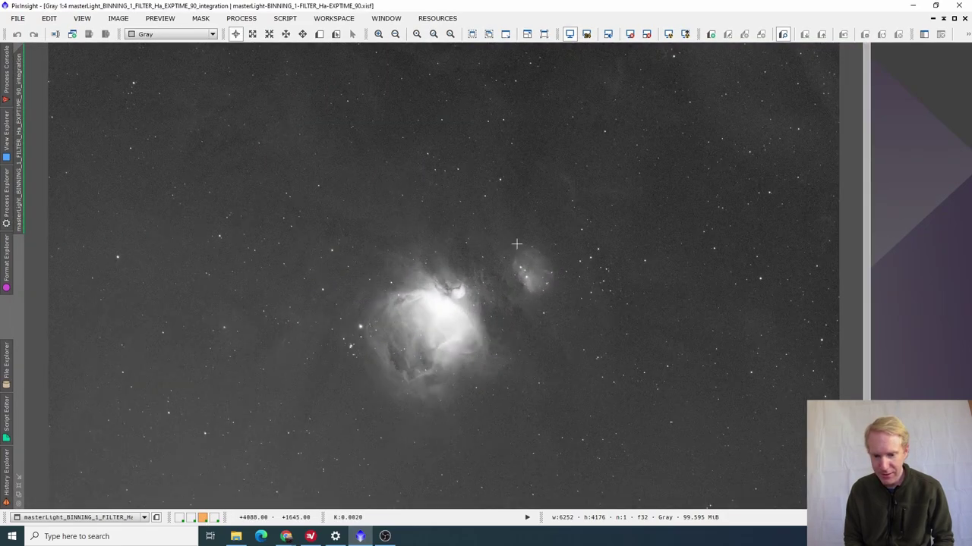
scroll(516, 244, down, 1)
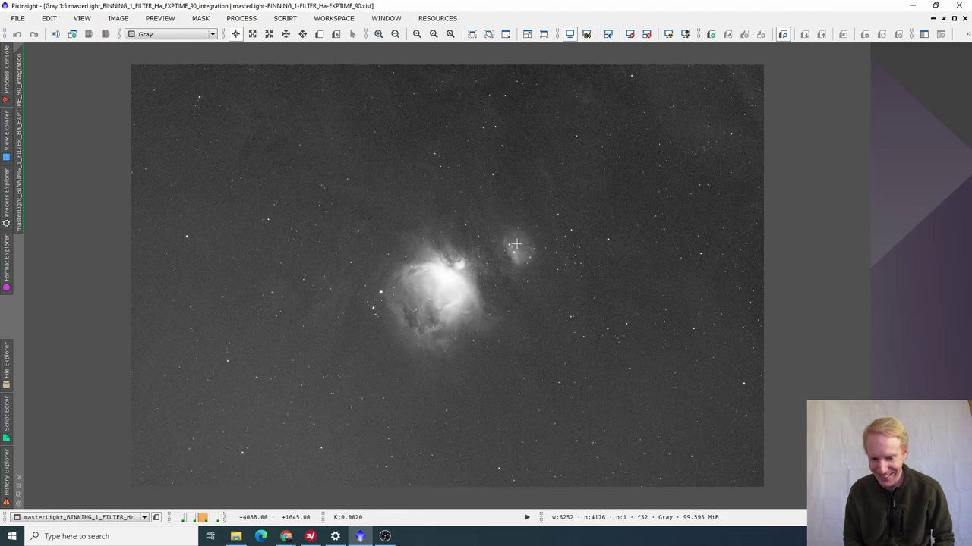
scroll(450, 238, down, 2)
scroll(450, 237, up, 7)
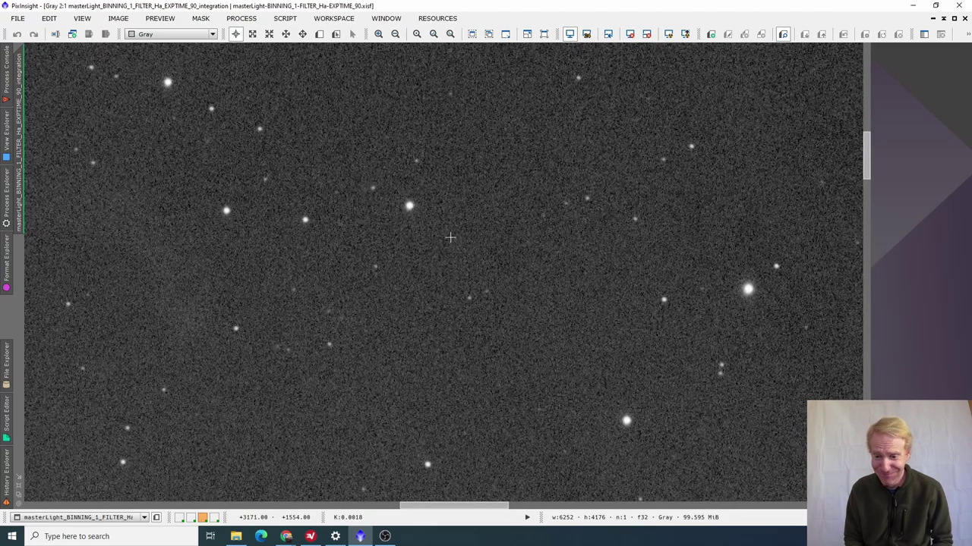
scroll(451, 238, down, 3)
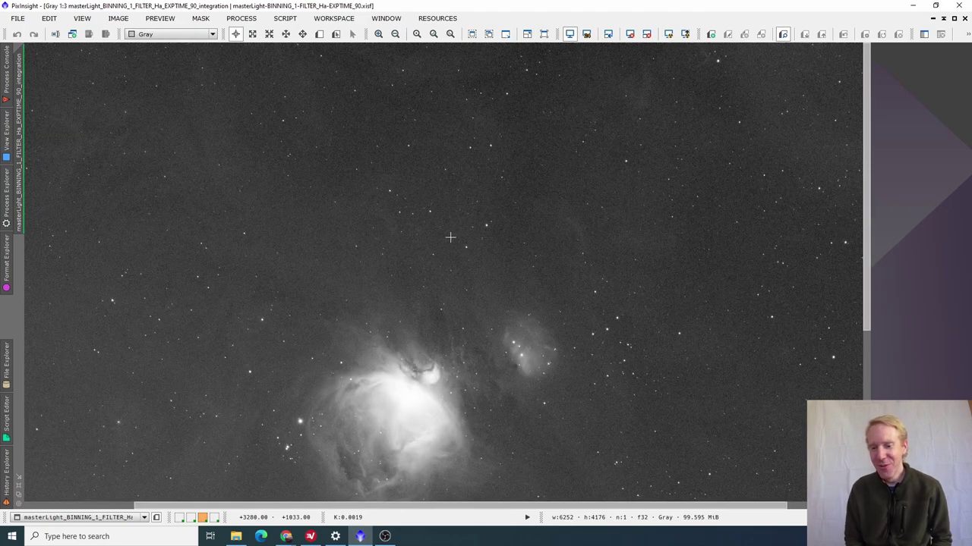
scroll(450, 238, down, 2)
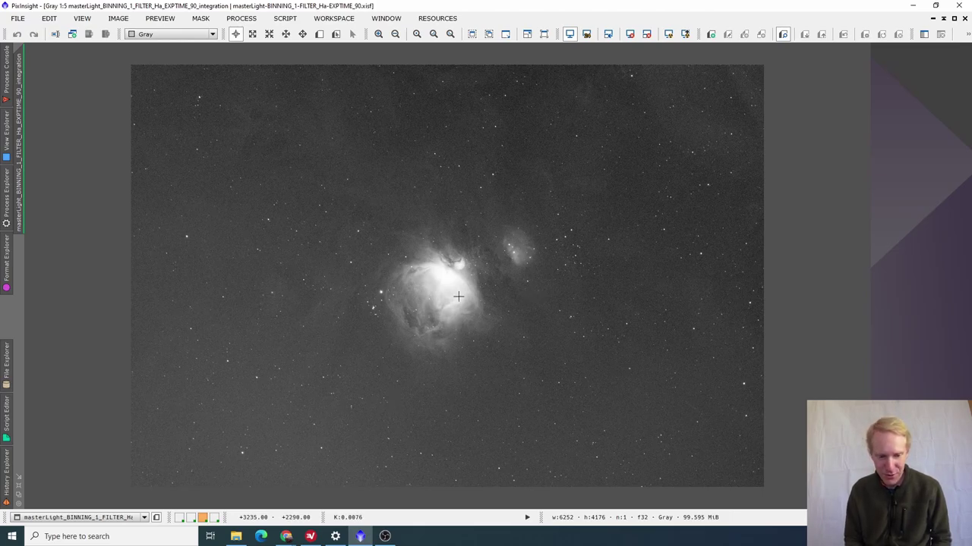
click(4, 199)
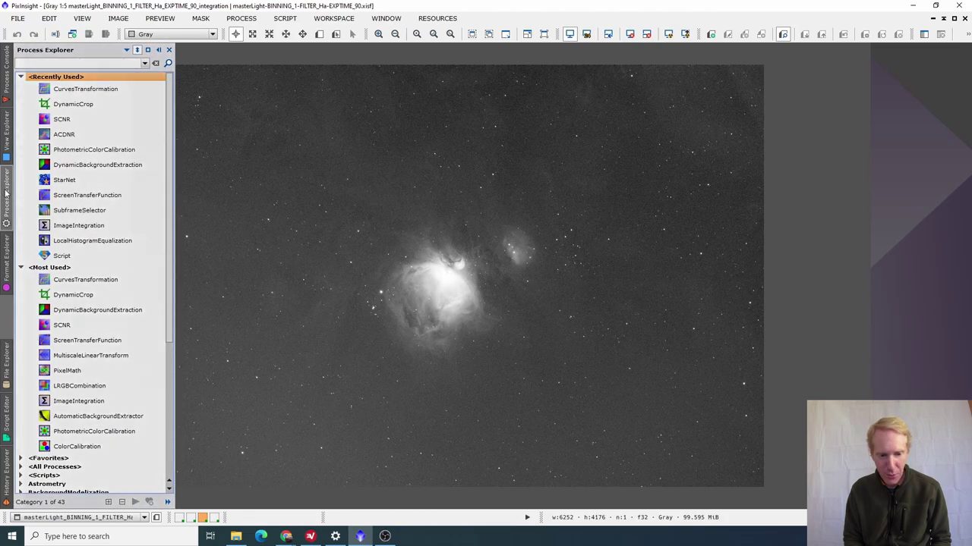
- Start DynamicBackgroundExtraction targeting the M42 Ha master
click(79, 169)
double_click(80, 169)
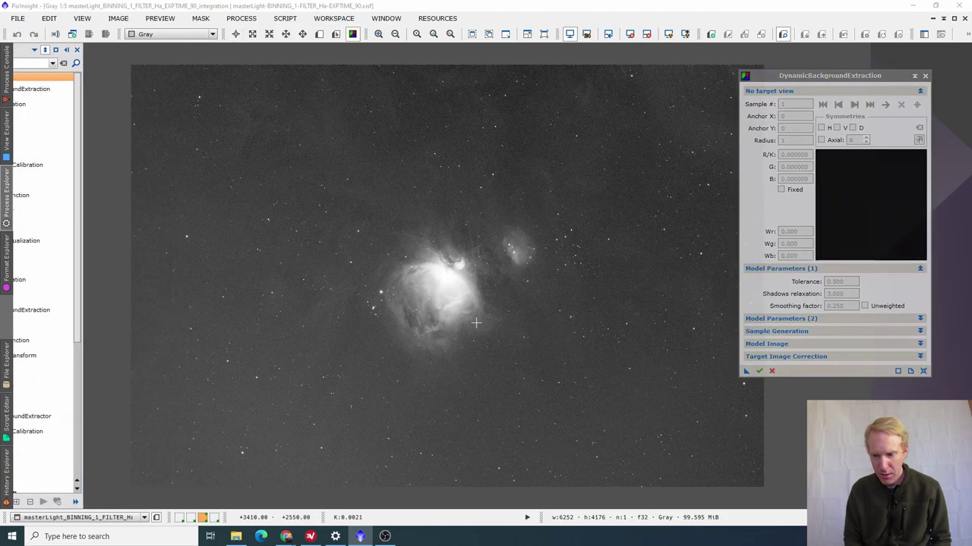
click(376, 298)
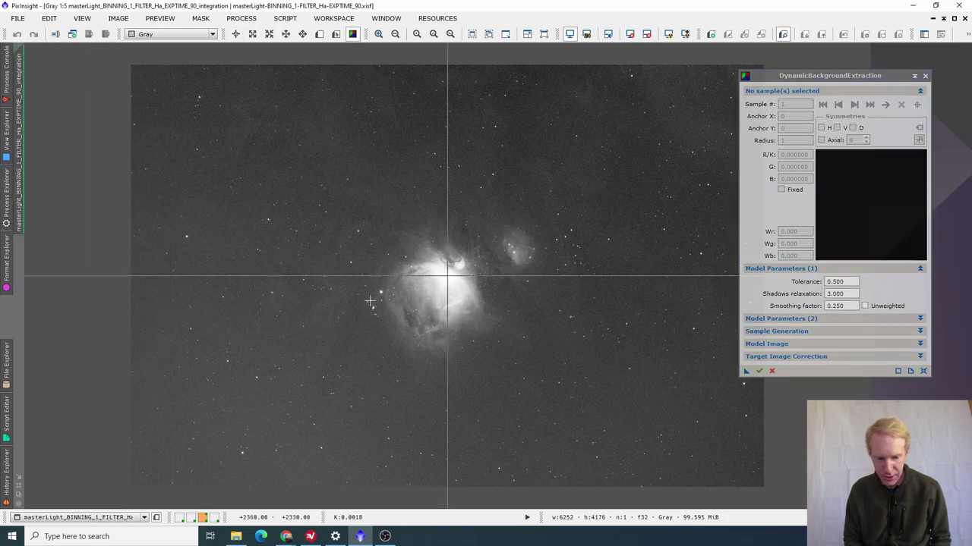
- Place background samples down the left side and across the top of the image
click(192, 392)
click(222, 411)
click(154, 432)
click(309, 468)
click(273, 401)
click(163, 358)
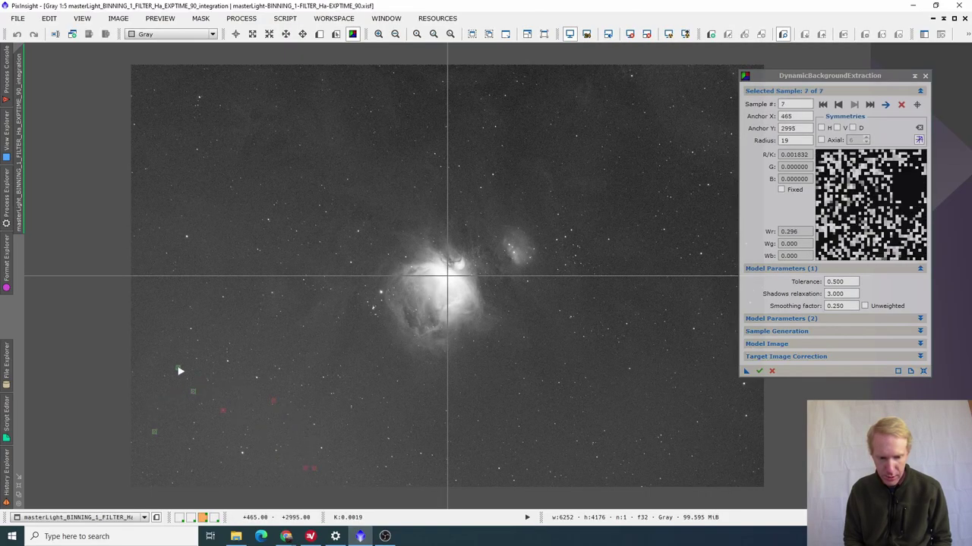
click(160, 312)
click(162, 167)
click(166, 96)
click(177, 85)
click(219, 84)
click(248, 149)
click(287, 146)
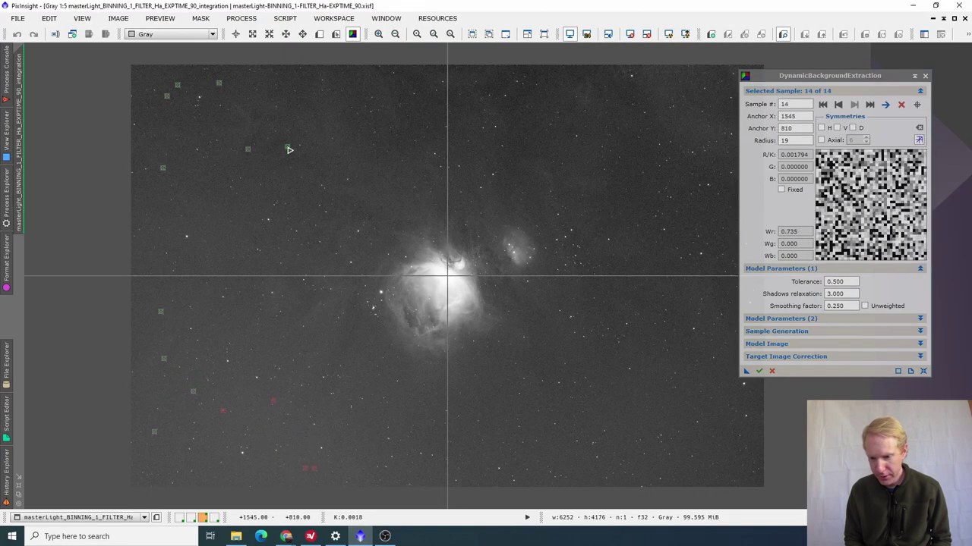
click(684, 112)
click(686, 170)
click(660, 208)
click(589, 106)
click(569, 90)
- Place more background samples over the right half and along the bottom
click(714, 121)
click(696, 221)
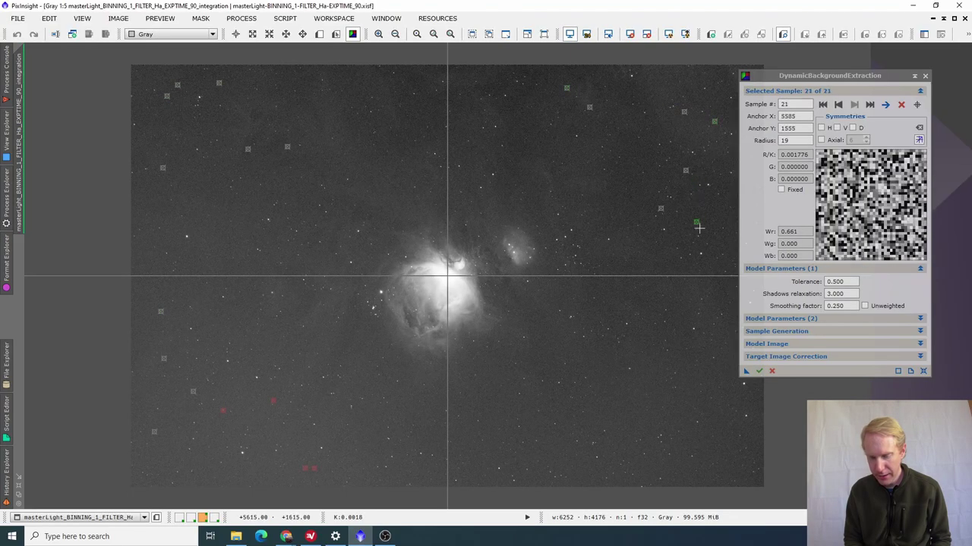
click(690, 416)
click(631, 421)
click(564, 393)
click(640, 359)
click(715, 431)
click(619, 468)
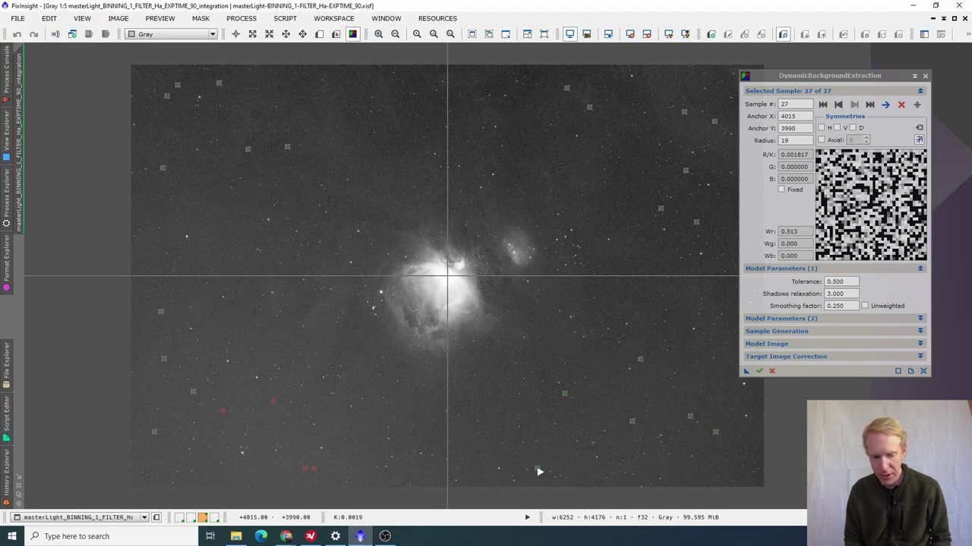
click(739, 464)
click(189, 468)
click(138, 472)
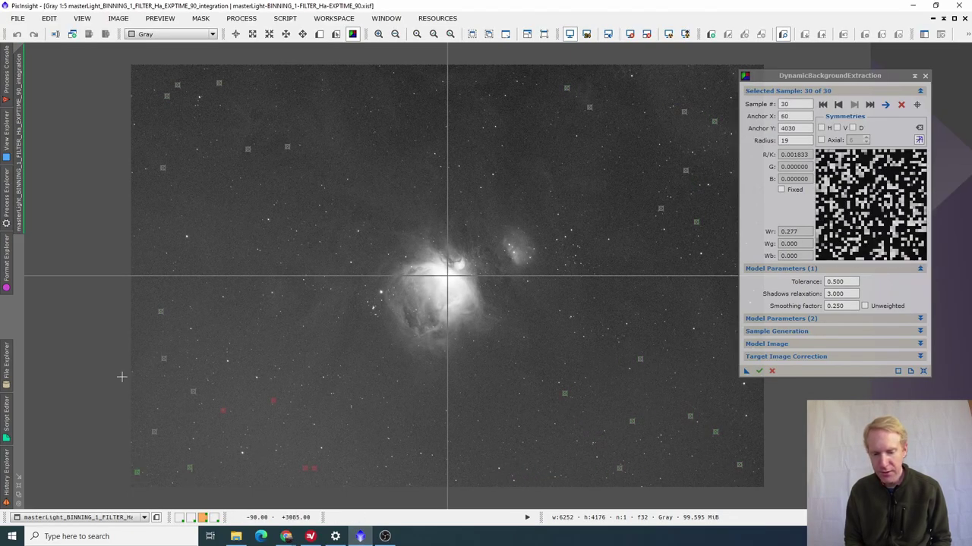
click(158, 379)
click(379, 453)
click(436, 447)
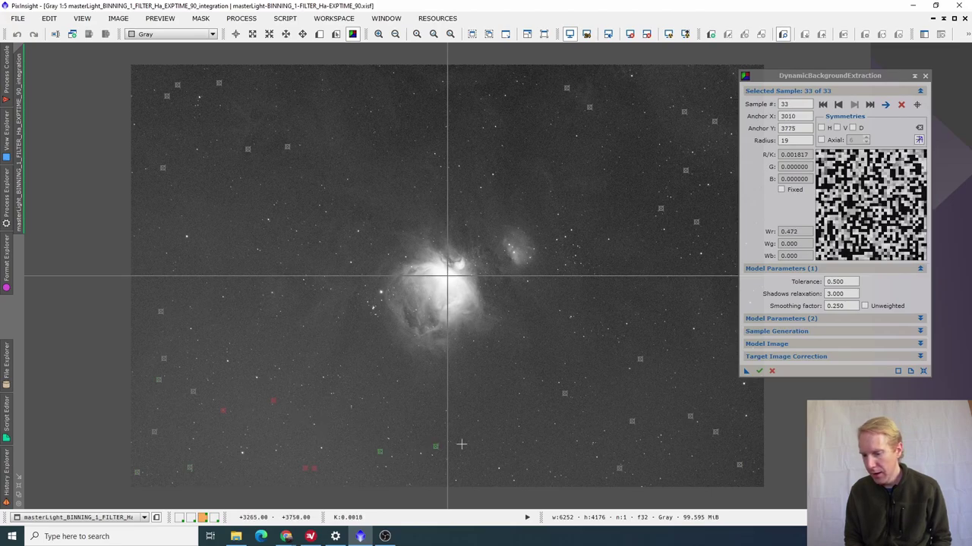
click(516, 448)
- Apply the background extraction to the M42 master
click(759, 372)
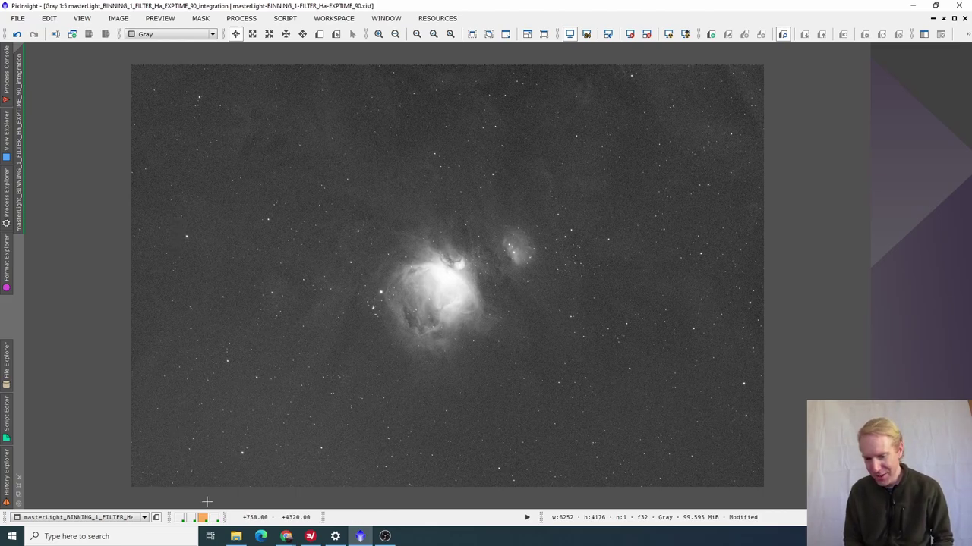
scroll(632, 235, up, 4)
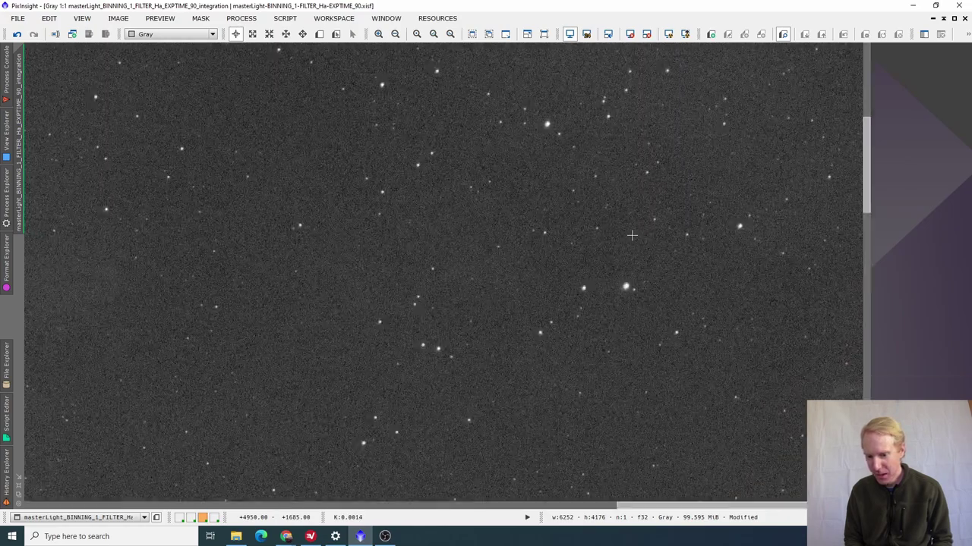
scroll(632, 235, down, 4)
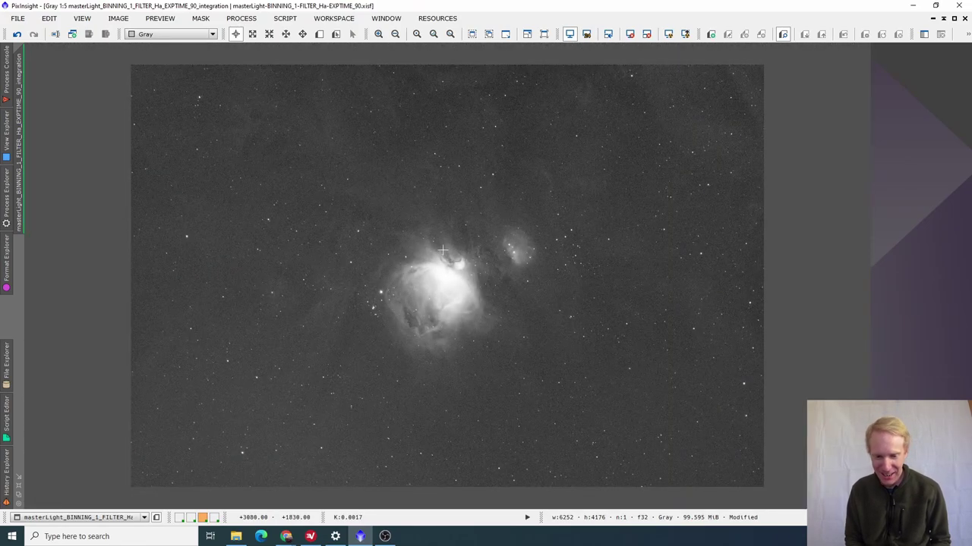
- Run the EZ Soft Stretch script on the M42 masterLight Ha integration
click(285, 19)
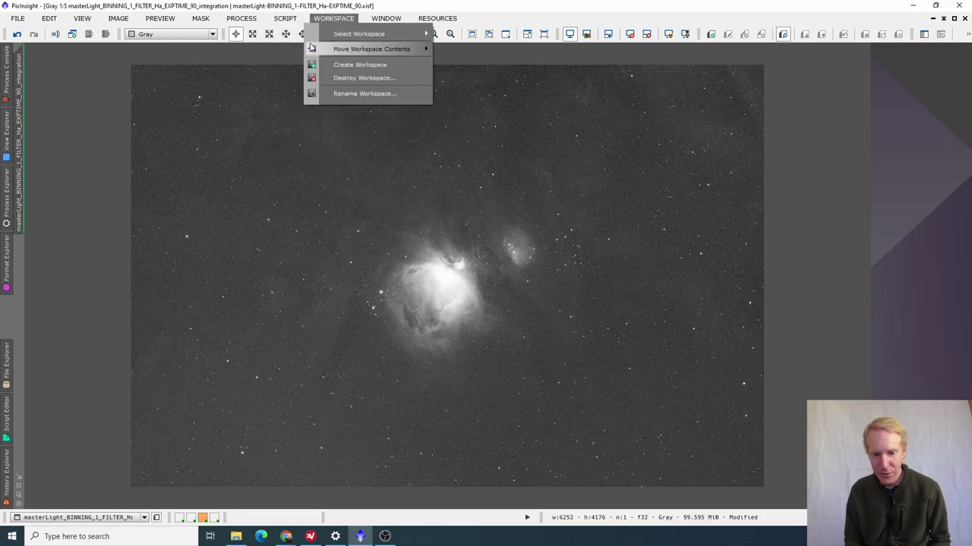
mouse_move(319, 81)
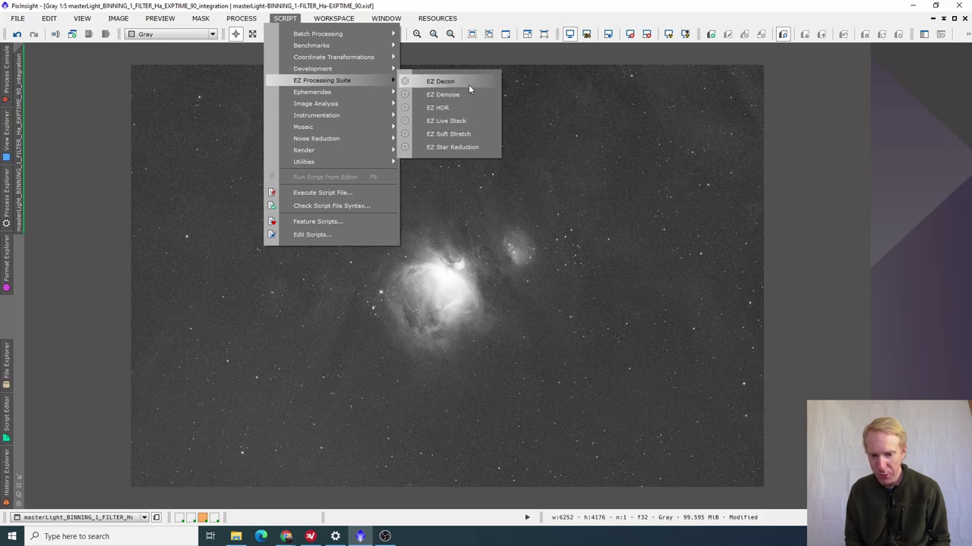
click(447, 133)
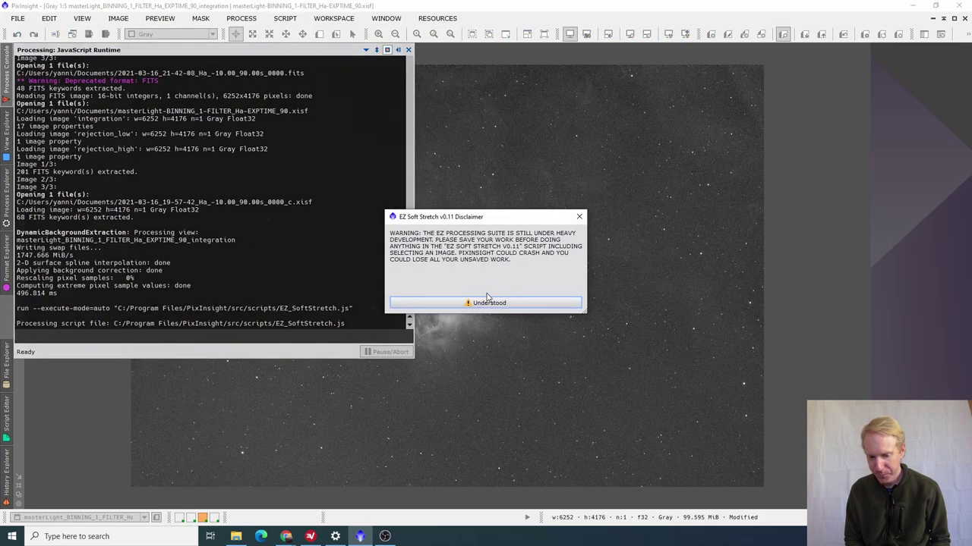
click(472, 302)
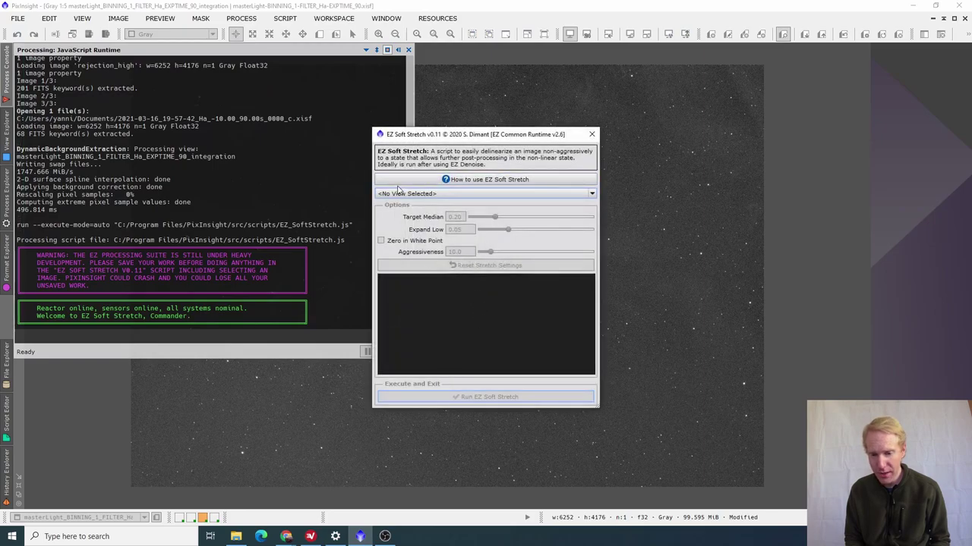
click(395, 194)
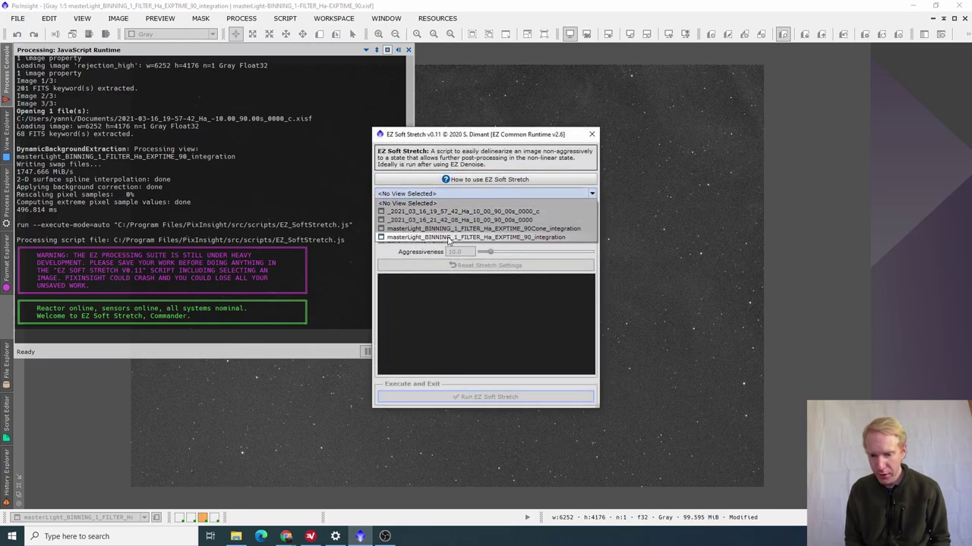
click(446, 237)
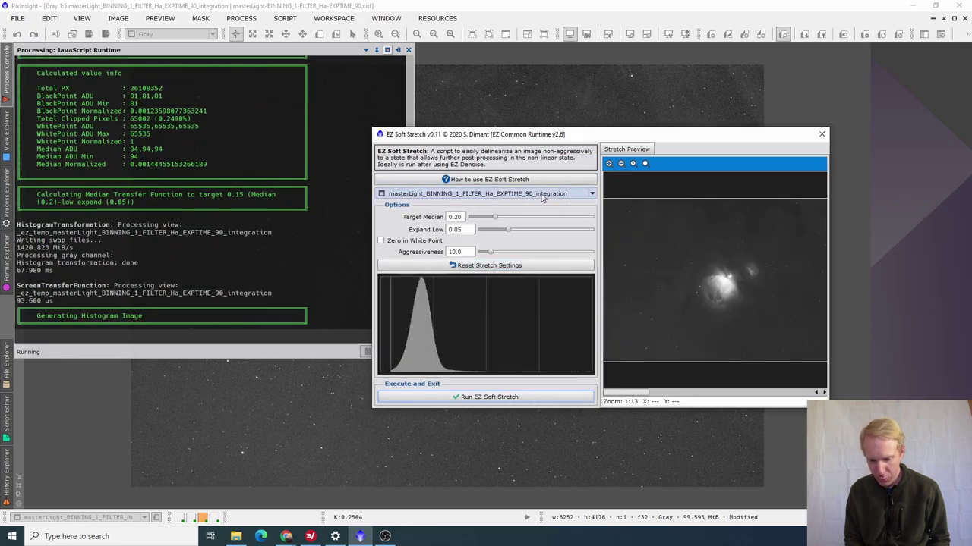
click(456, 399)
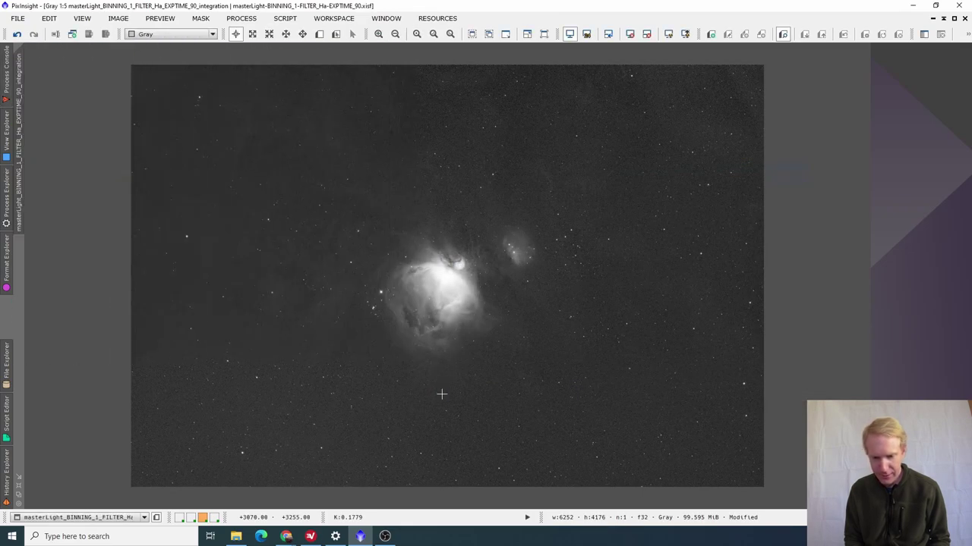
- Apply a 6-layer HDRMultiscaleTransform to lightness with a lightness mask on the M42 master
click(6, 196)
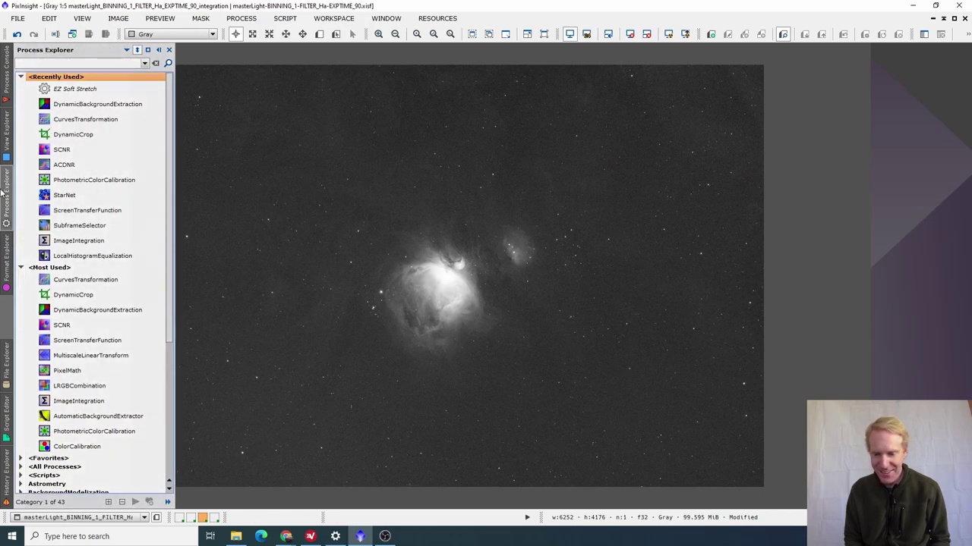
scroll(96, 201, down, 6)
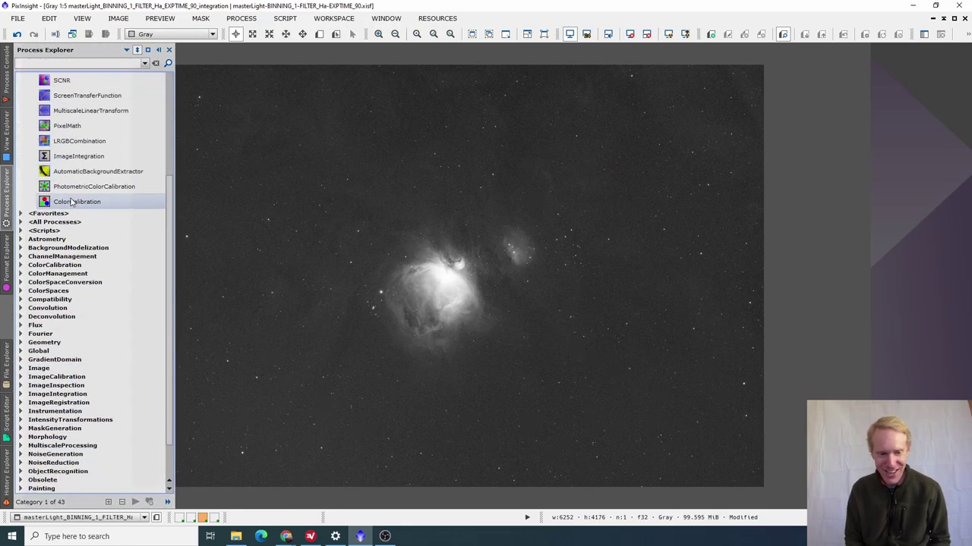
scroll(72, 201, up, 3)
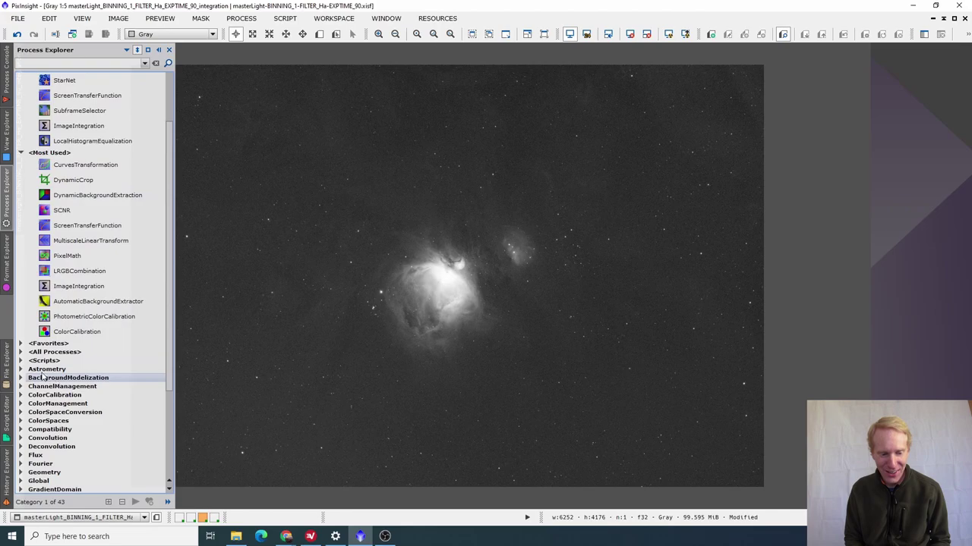
click(22, 352)
scroll(23, 354, down, 10)
scroll(21, 352, down, 5)
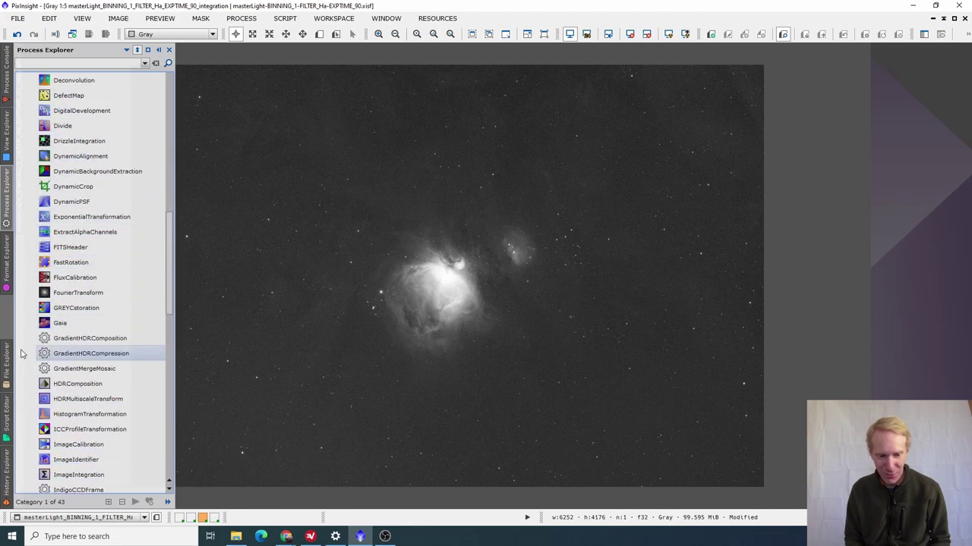
scroll(83, 199, down, 4)
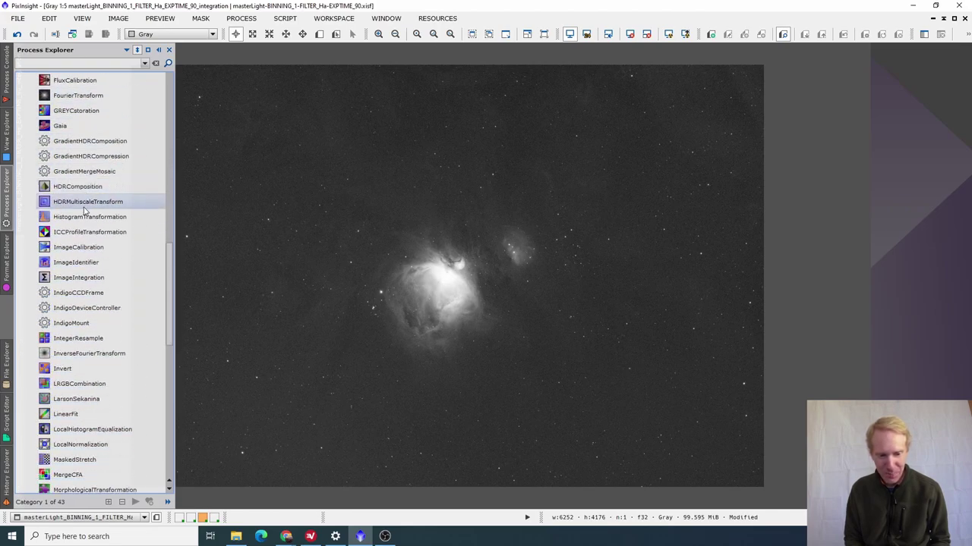
double_click(65, 202)
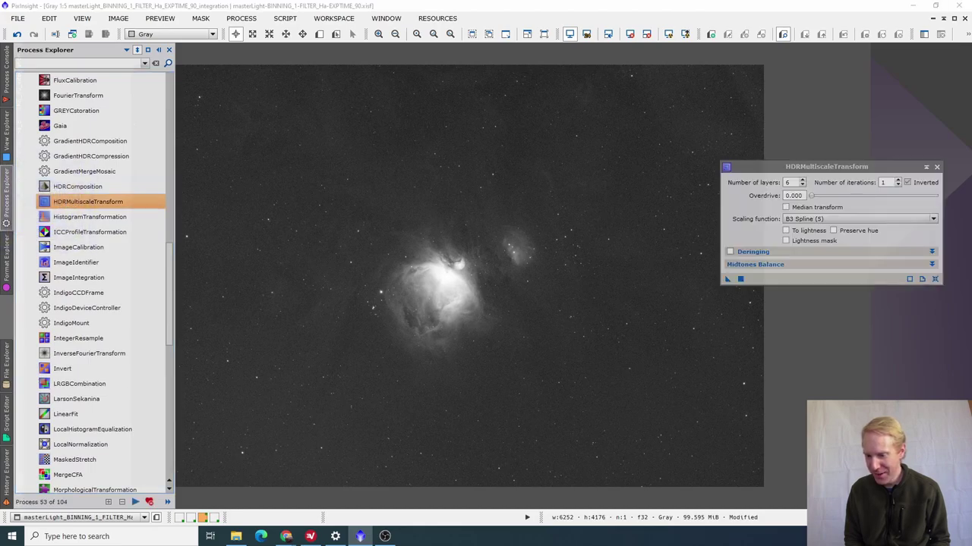
click(786, 230)
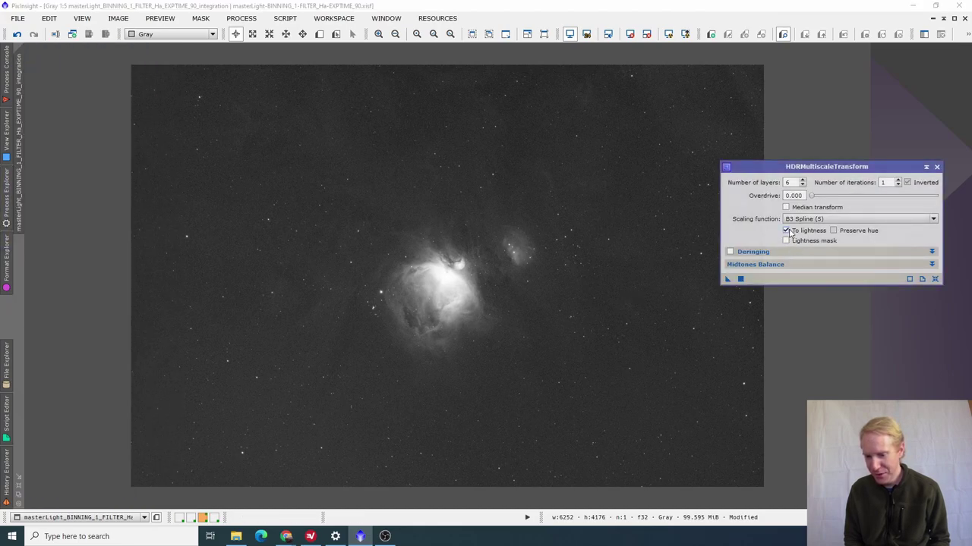
click(787, 241)
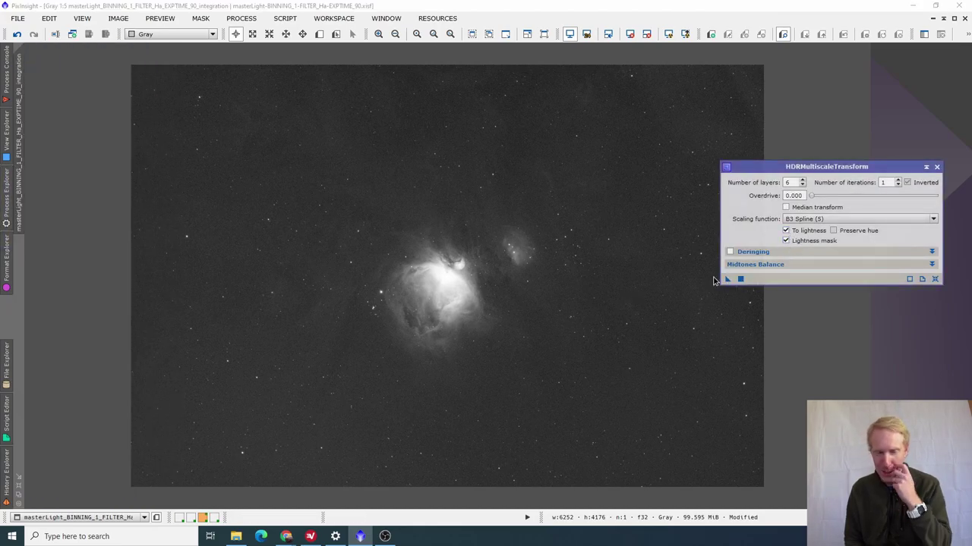
click(740, 278)
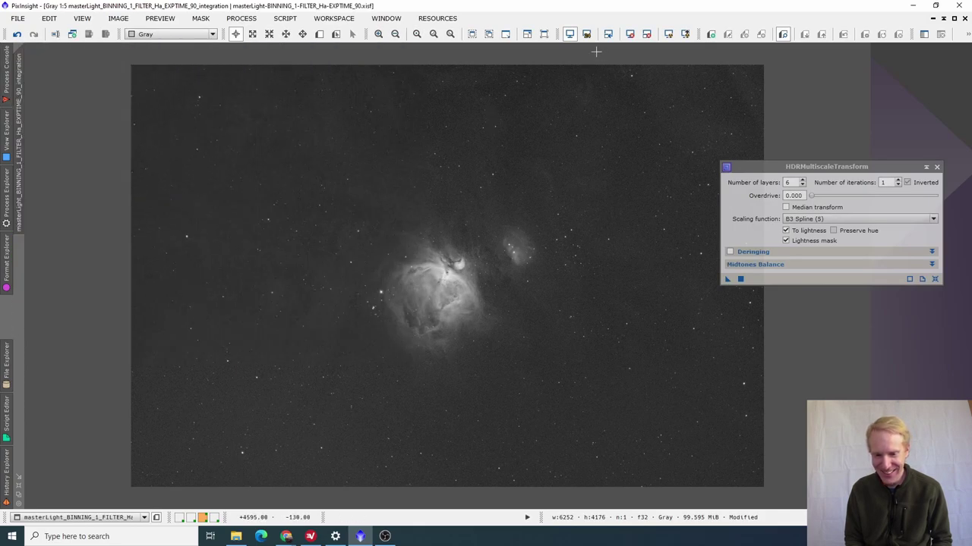
click(378, 34)
click(378, 34)
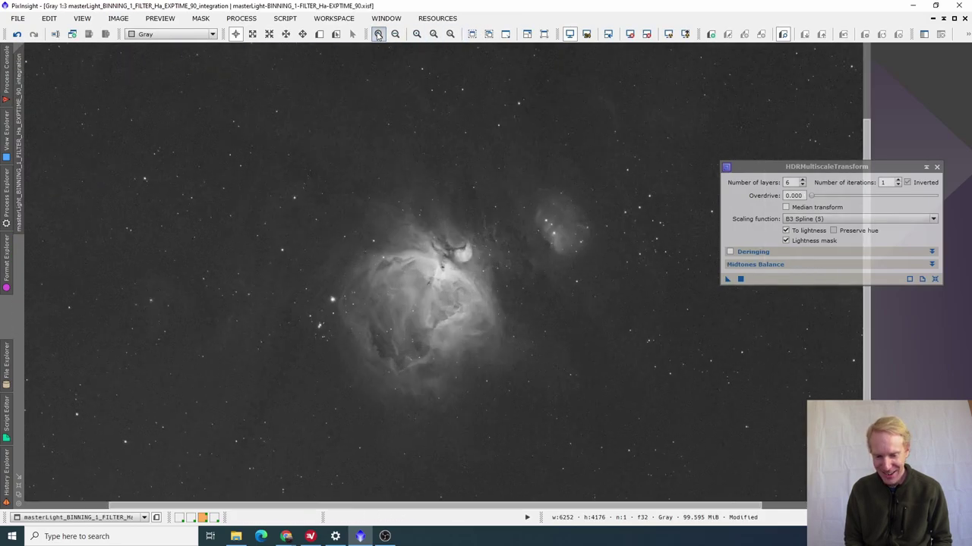
click(378, 34)
click(378, 34)
click(378, 34)
click(378, 34)
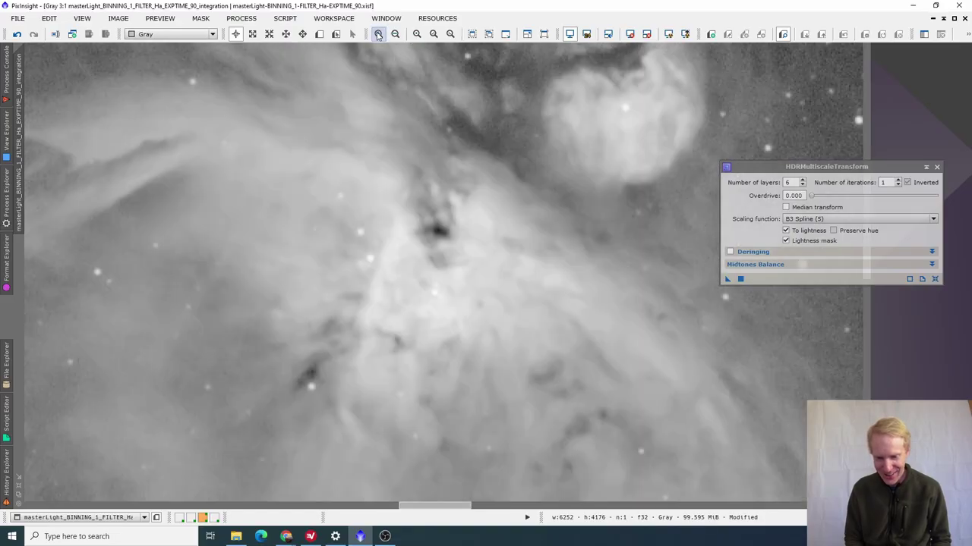
click(378, 34)
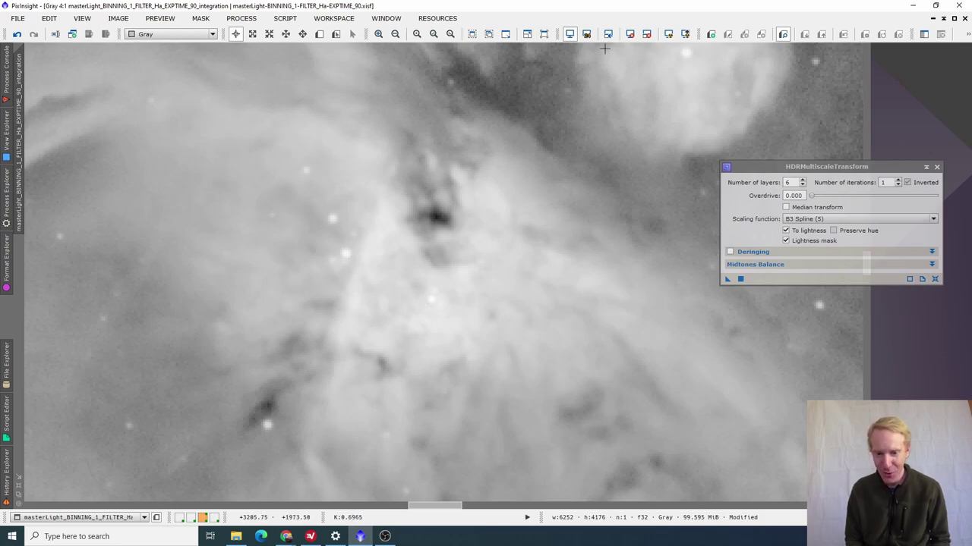
click(396, 35)
click(396, 35)
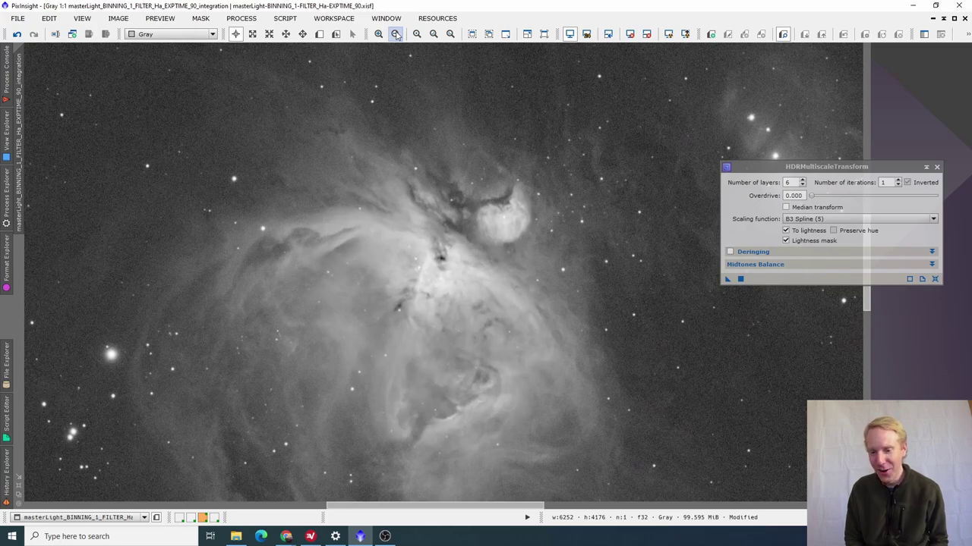
click(395, 35)
click(395, 35)
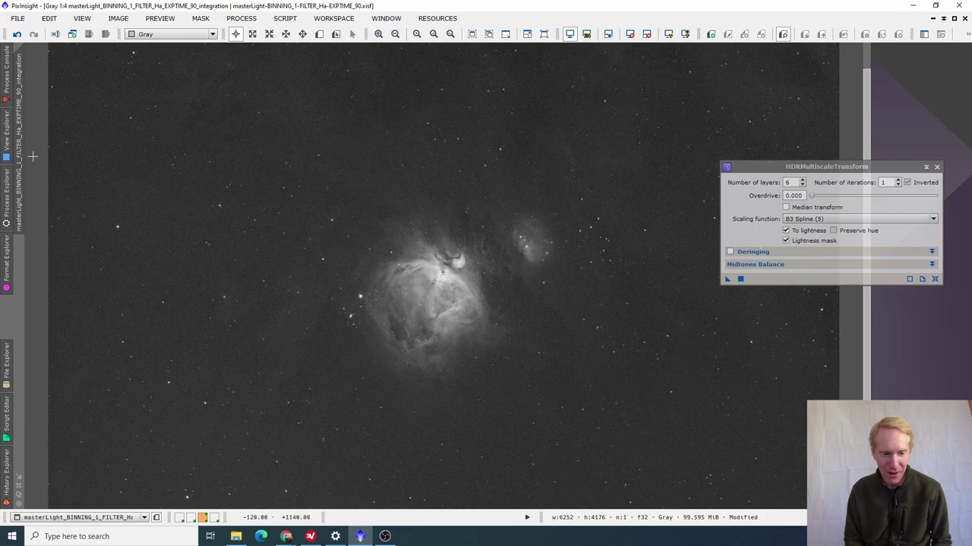
click(8, 190)
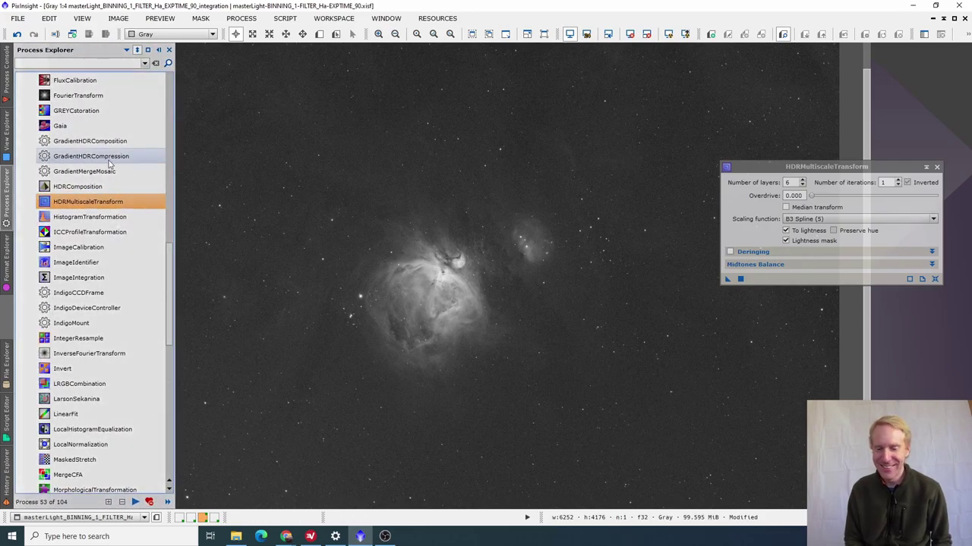
- Shape a CurvesTransformation curve raising the highlights and lowering the shadows, with live preview
scroll(109, 161, down, 6)
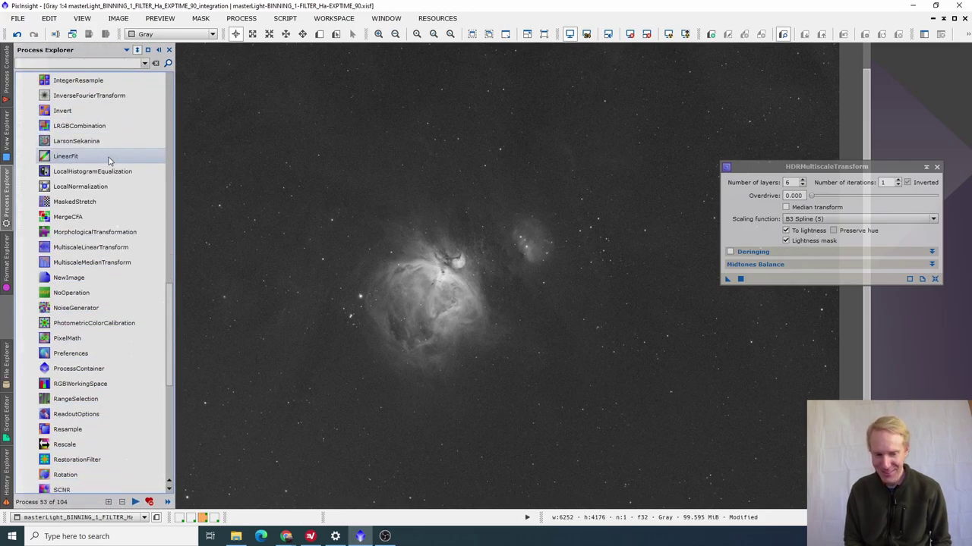
scroll(109, 161, up, 3)
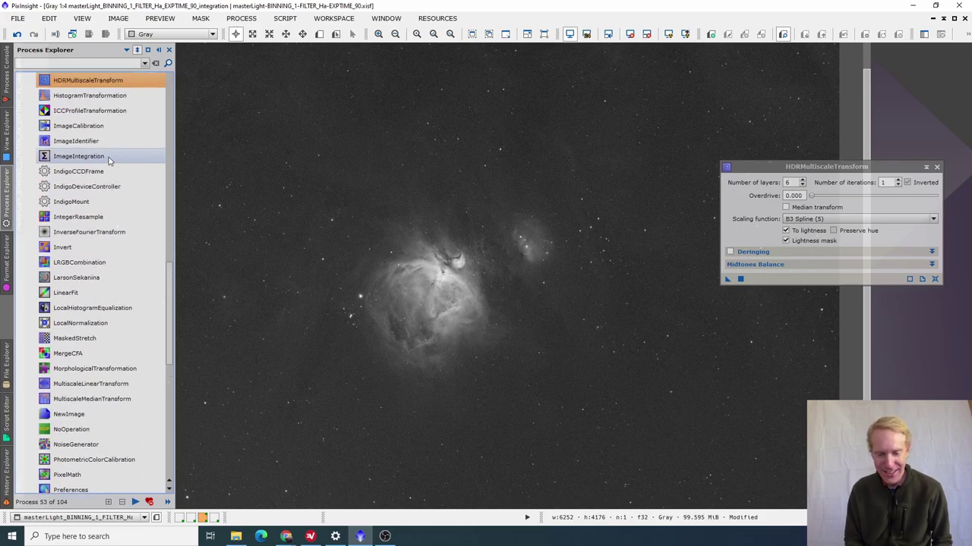
scroll(108, 159, up, 3)
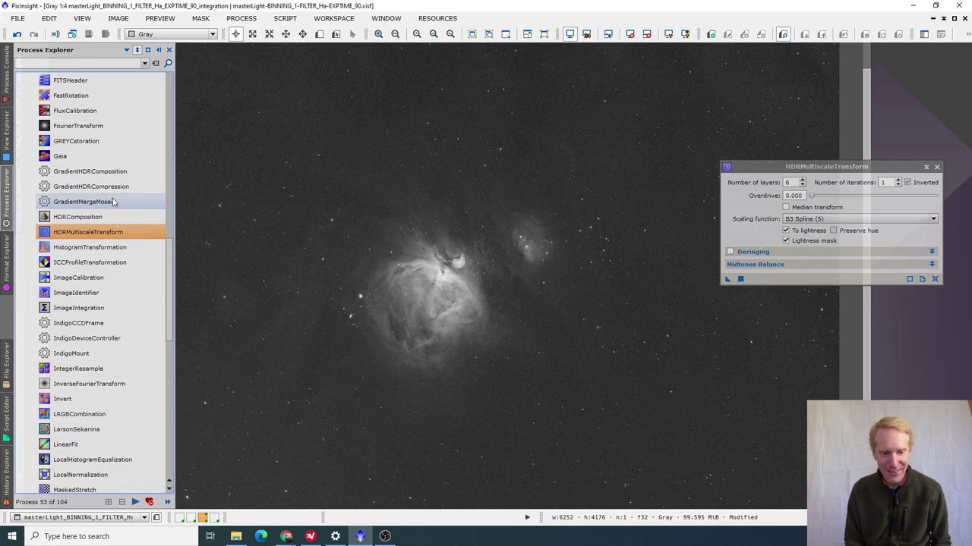
scroll(114, 201, up, 8)
double_click(83, 231)
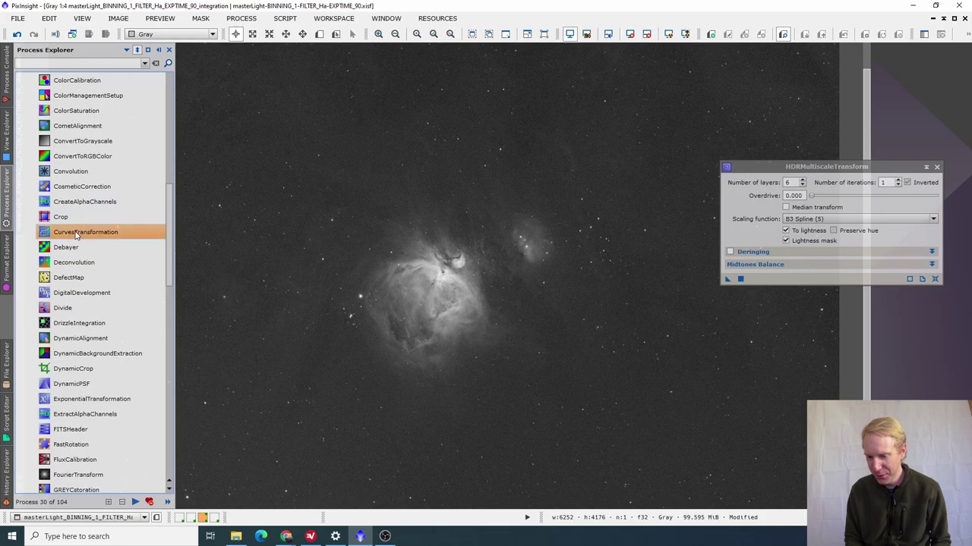
click(666, 375)
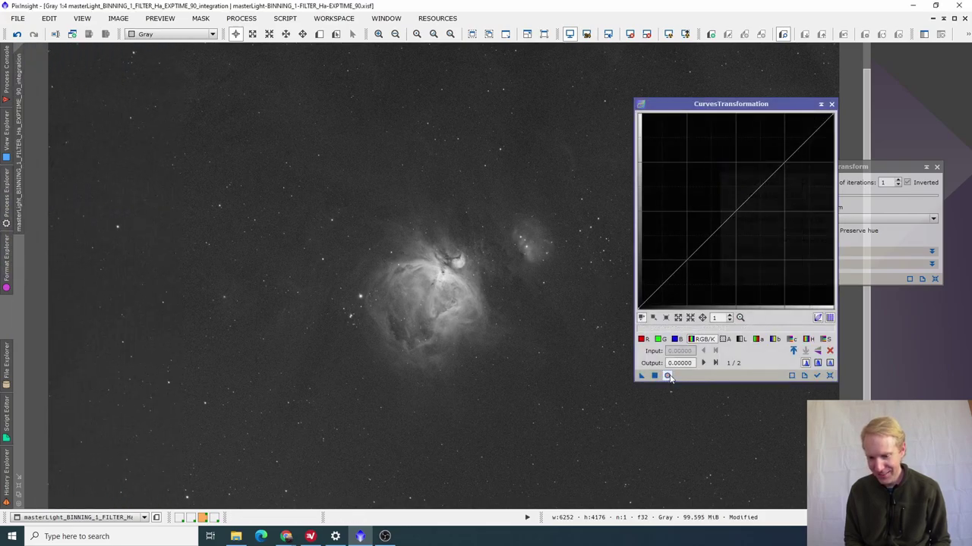
drag(775, 172, 762, 127)
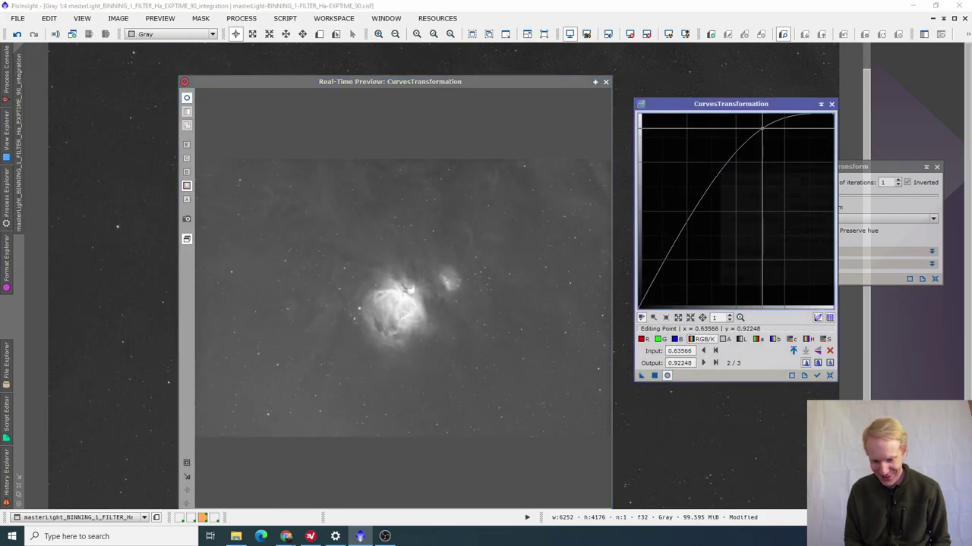
drag(666, 264, 668, 273)
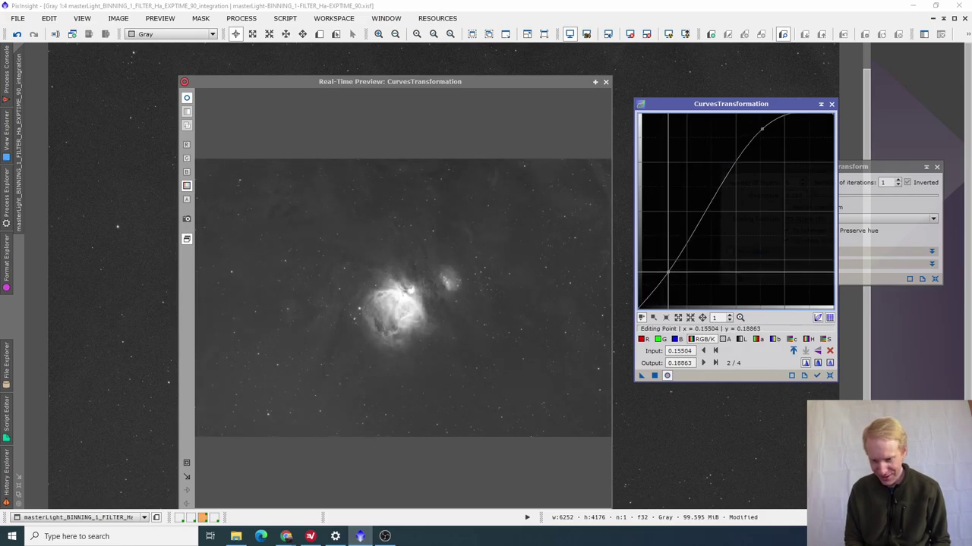
- Apply the curve to the Orion Nebula Ha image and close Curves
click(605, 81)
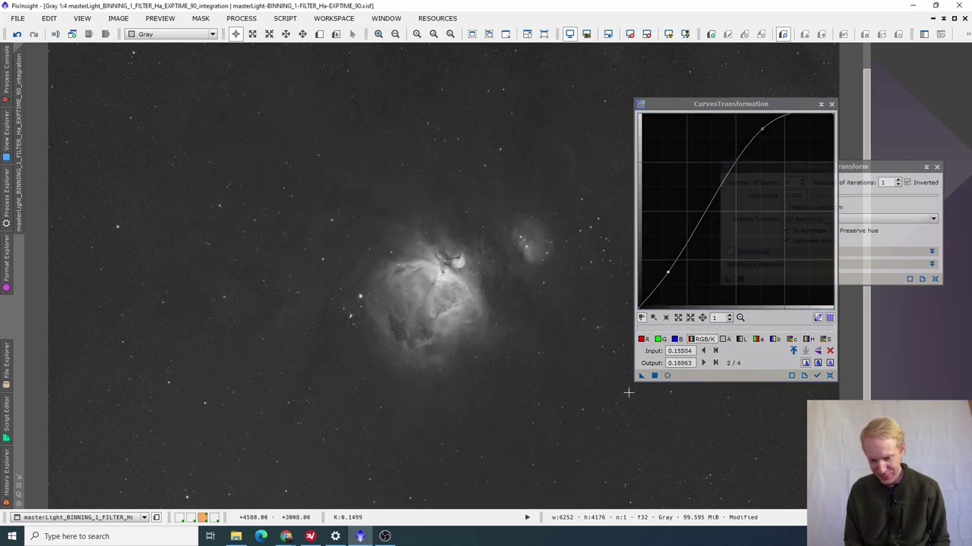
drag(641, 375, 416, 235)
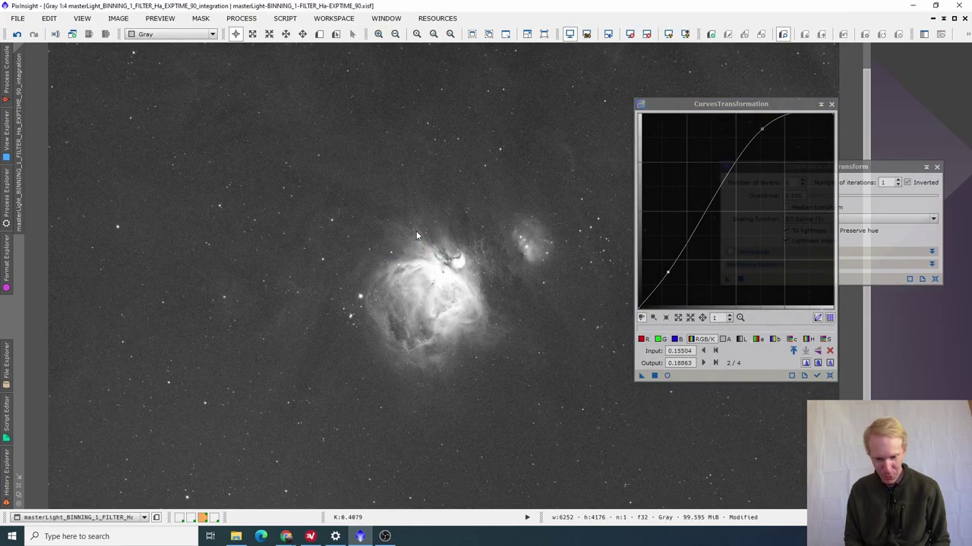
scroll(434, 203, down, 3)
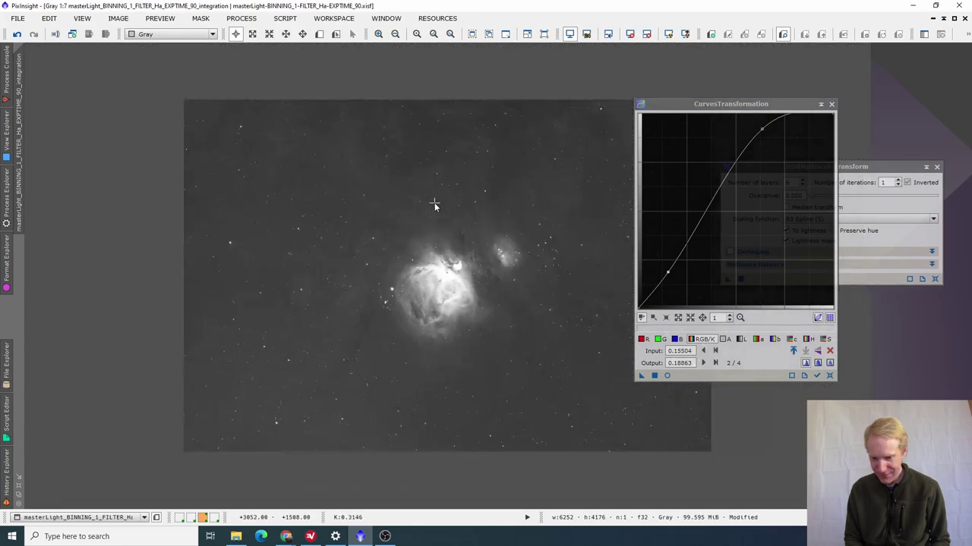
scroll(434, 203, up, 1)
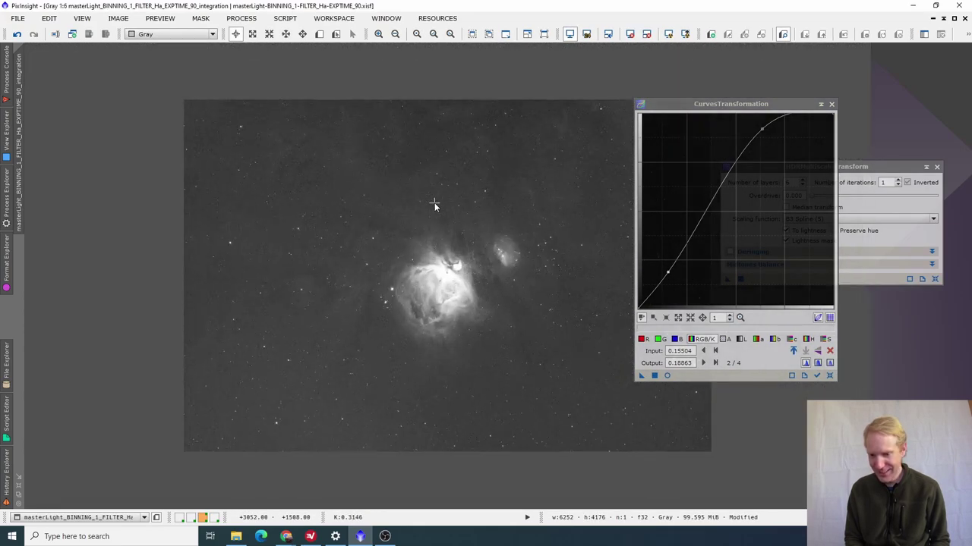
click(831, 104)
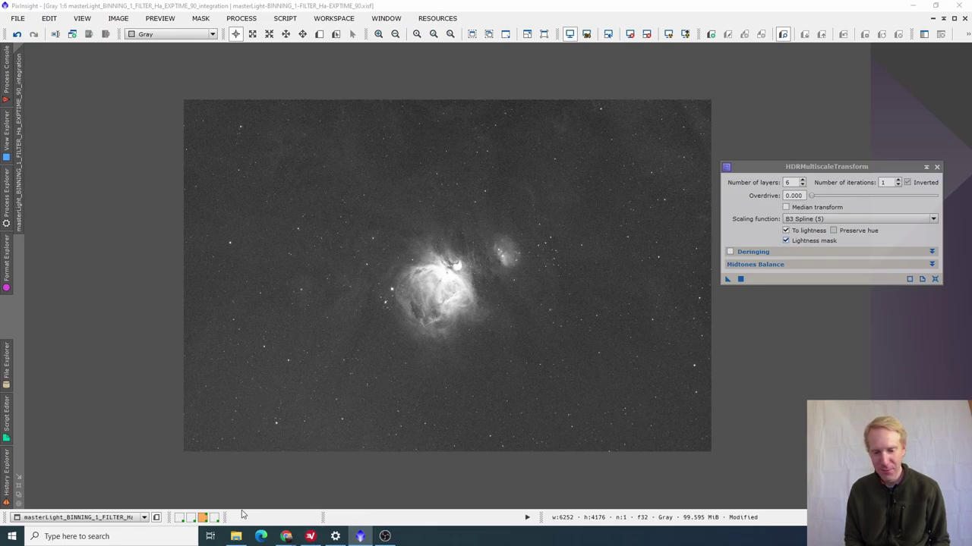
- Maximize the Cone Nebula Ha master window, zoom to inspect it, and show the Process Explorer
click(214, 518)
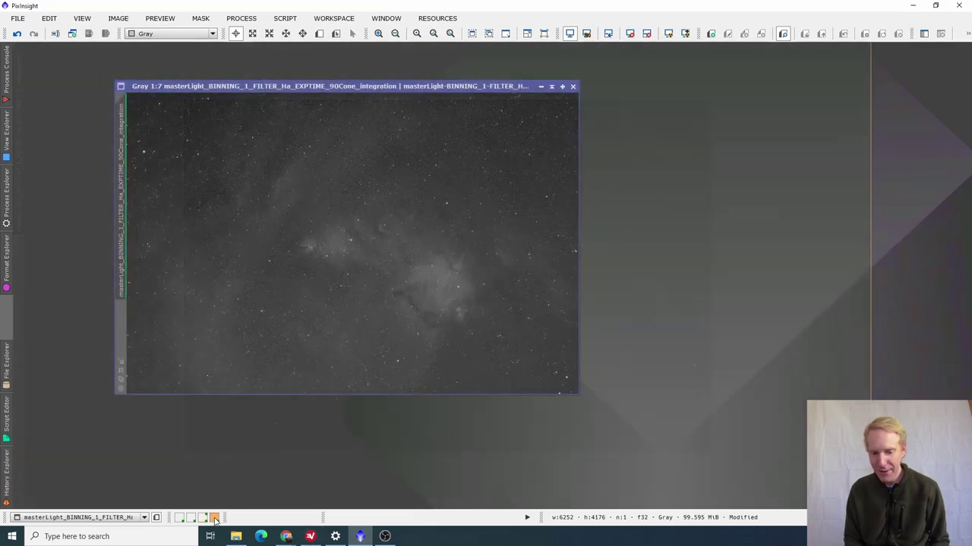
click(562, 86)
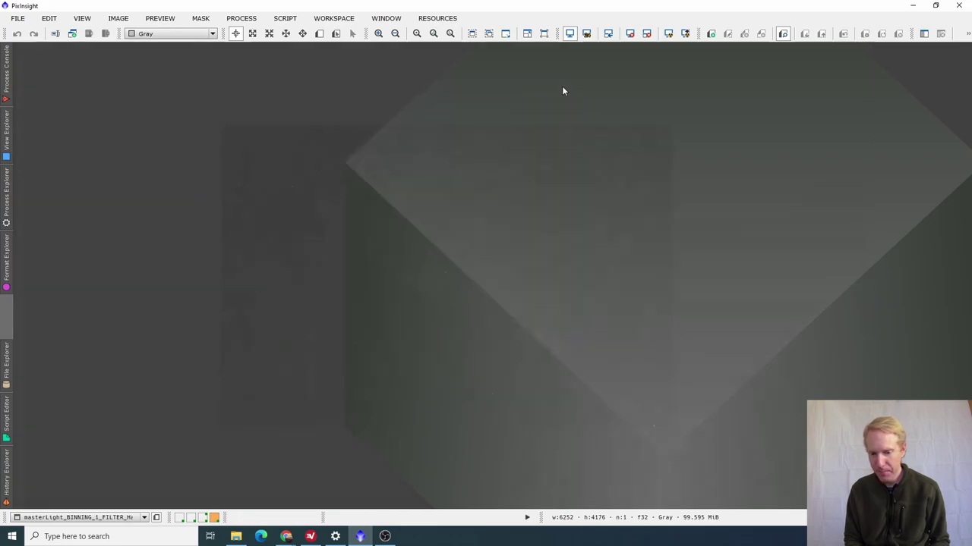
scroll(500, 265, up, 2)
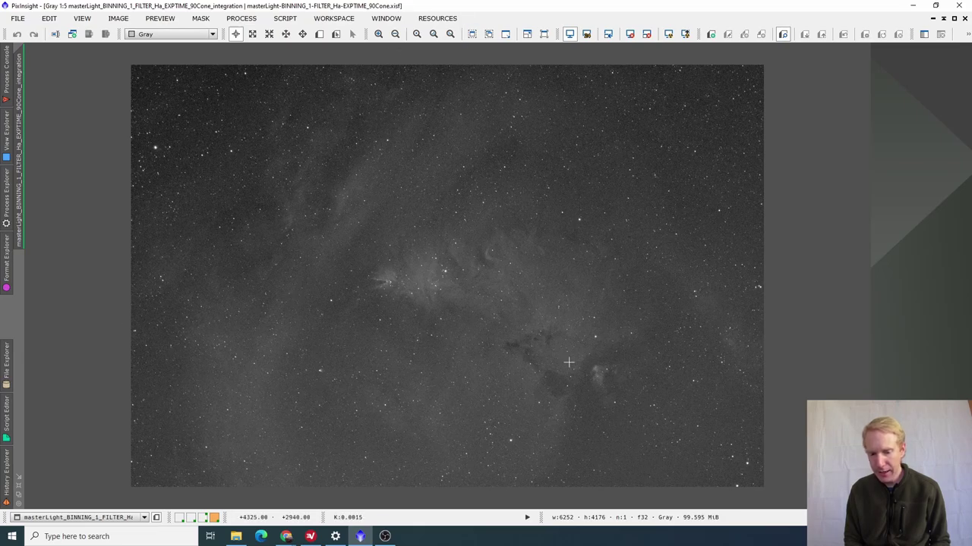
scroll(464, 306, up, 3)
scroll(464, 306, down, 1)
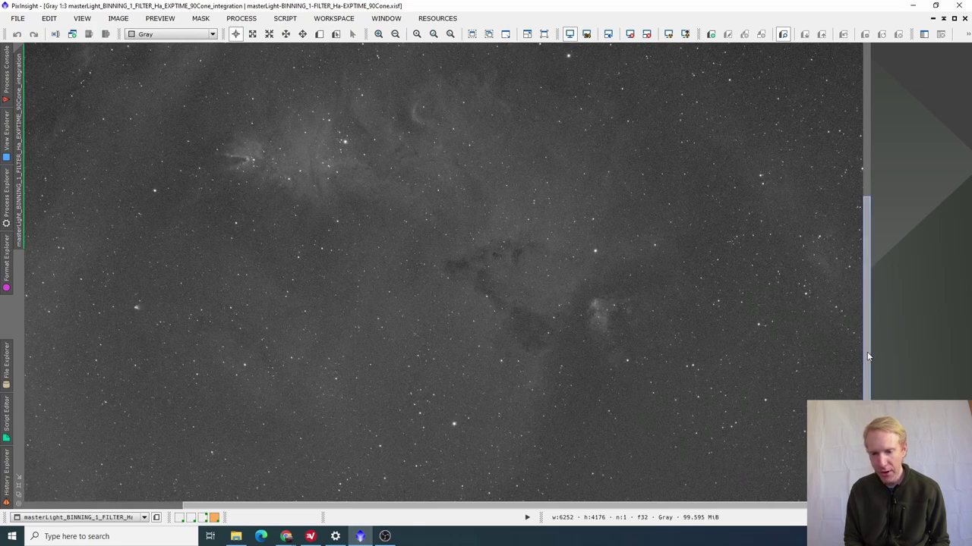
drag(872, 352, 877, 269)
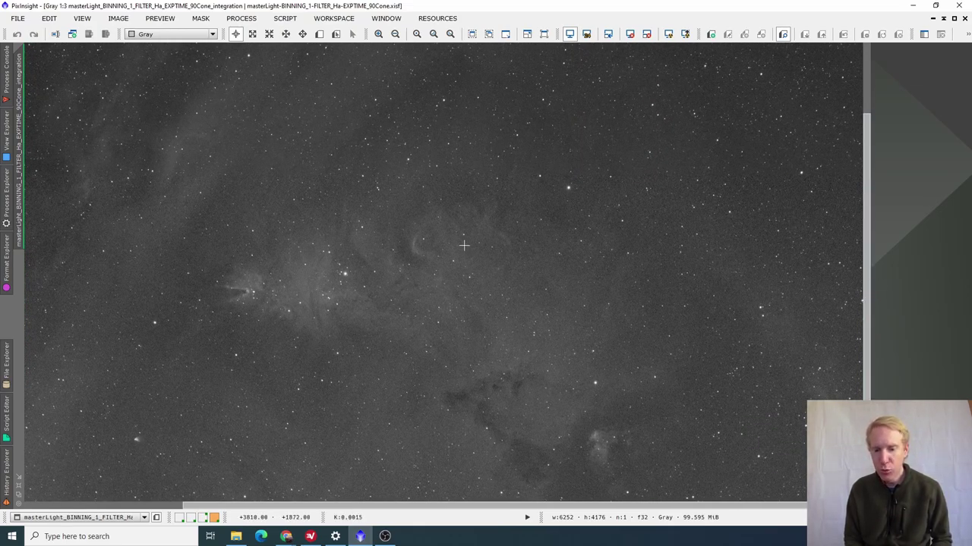
scroll(365, 269, up, 1)
scroll(365, 269, down, 3)
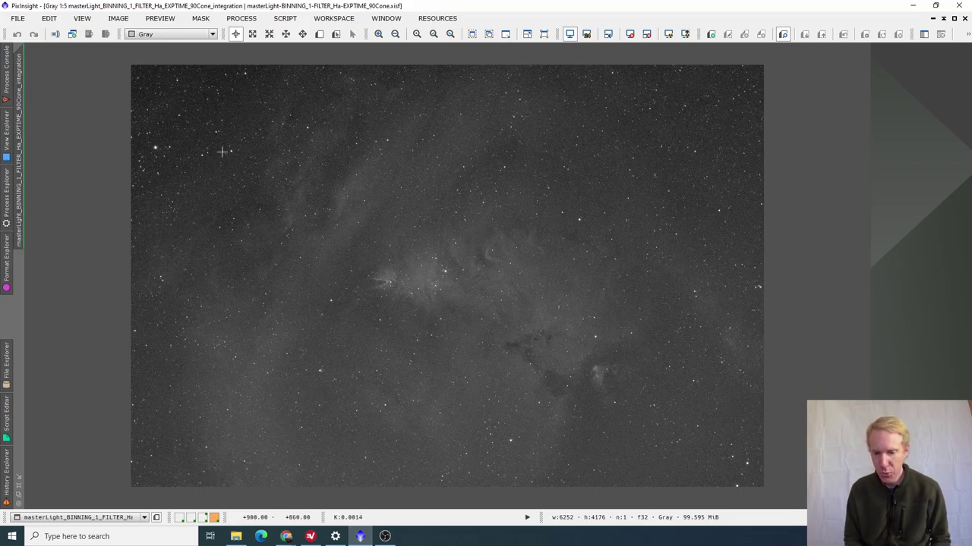
click(6, 196)
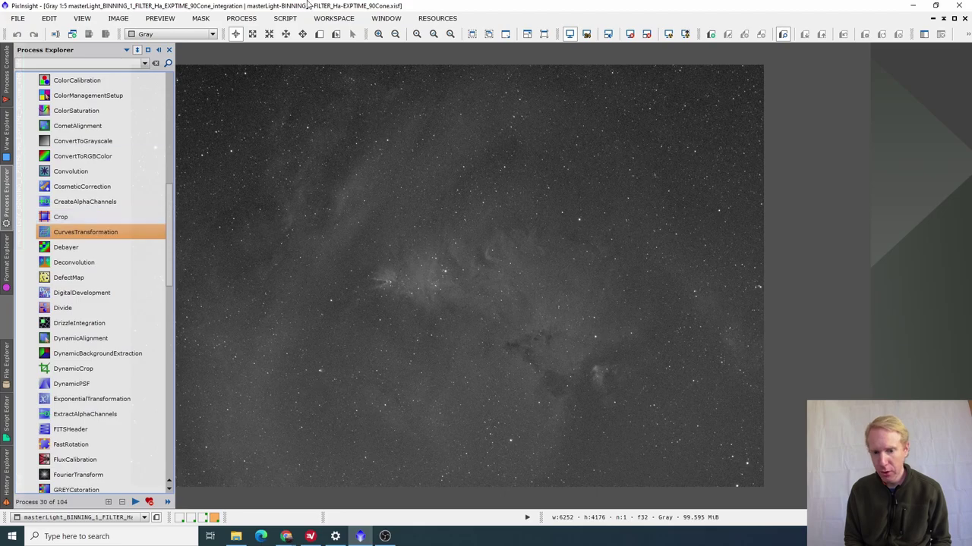
- Soft-stretch the Cone Nebula image with the EZ Processing Suite's EZ Soft Stretch script
click(284, 18)
mouse_move(342, 80)
click(447, 135)
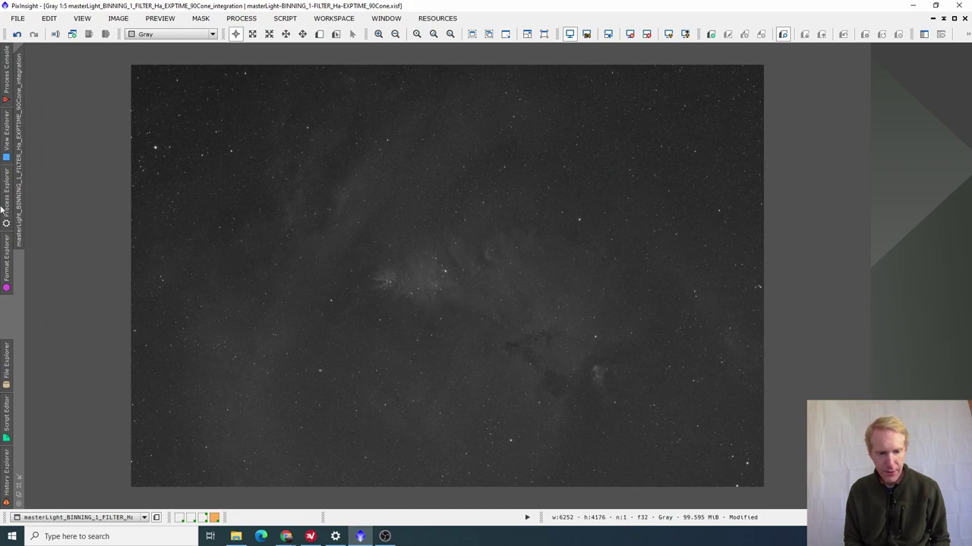
- In CurvesTransformation with Real-Time Preview, raise the upper point and lower the shadow point
click(3, 211)
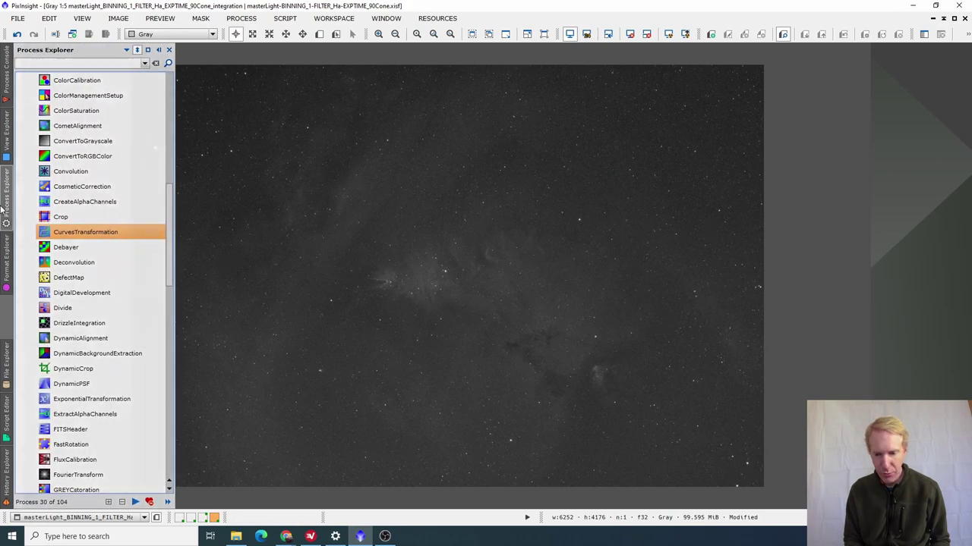
double_click(106, 232)
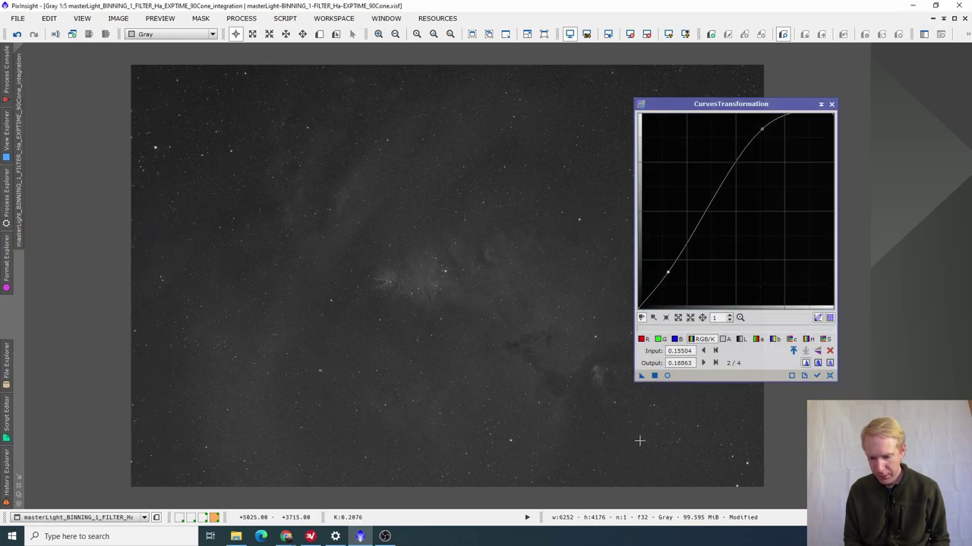
click(667, 376)
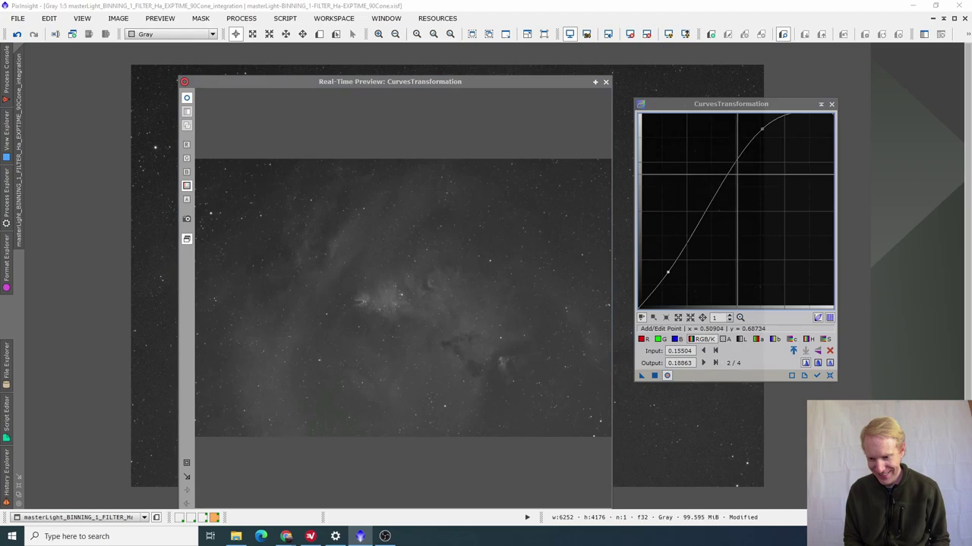
click(762, 130)
mouse_move(762, 130)
mouse_down()
mouse_move(825, 116)
mouse_move(759, 125)
mouse_move(741, 117)
mouse_move(743, 128)
mouse_up()
drag(669, 271, 662, 278)
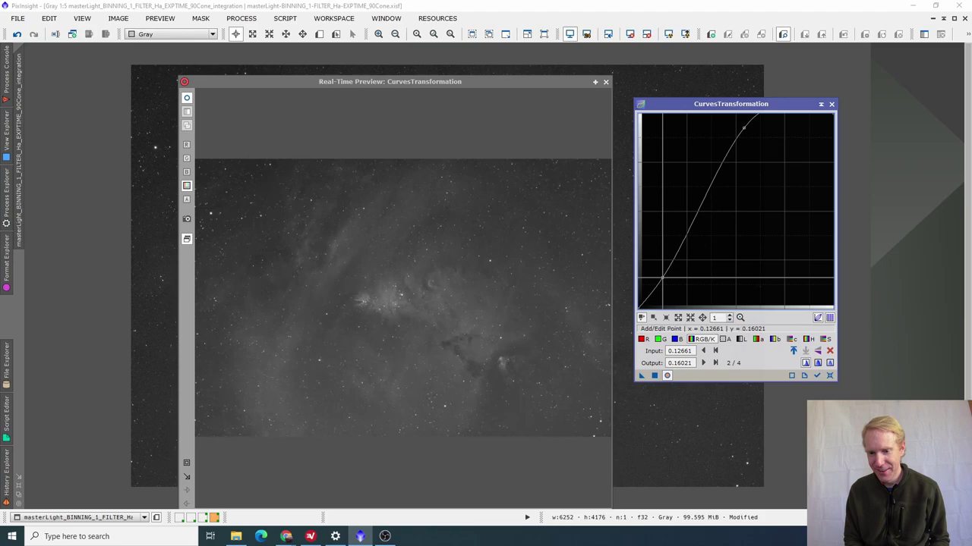
- Close the preview, apply the curve to the Cone Nebula image, and close CurvesTransformation
click(601, 90)
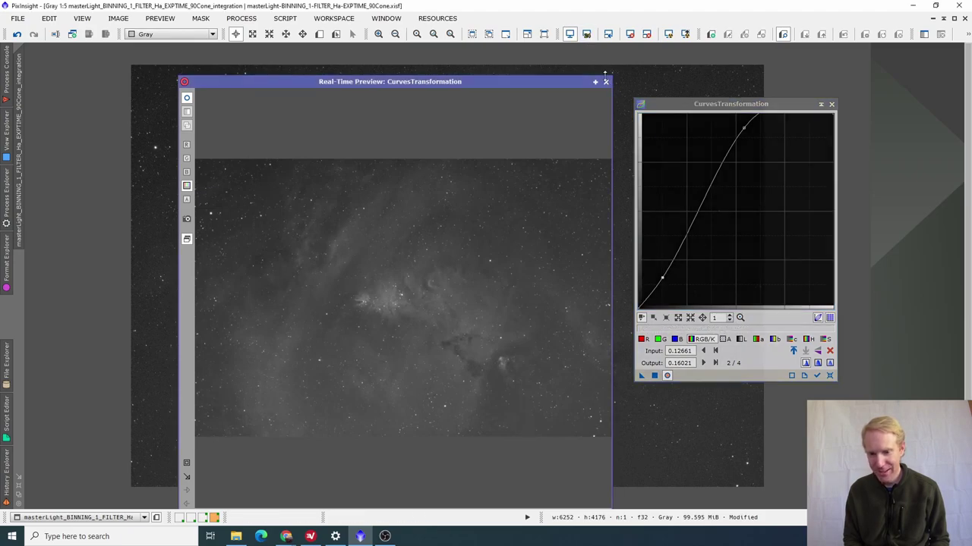
click(605, 81)
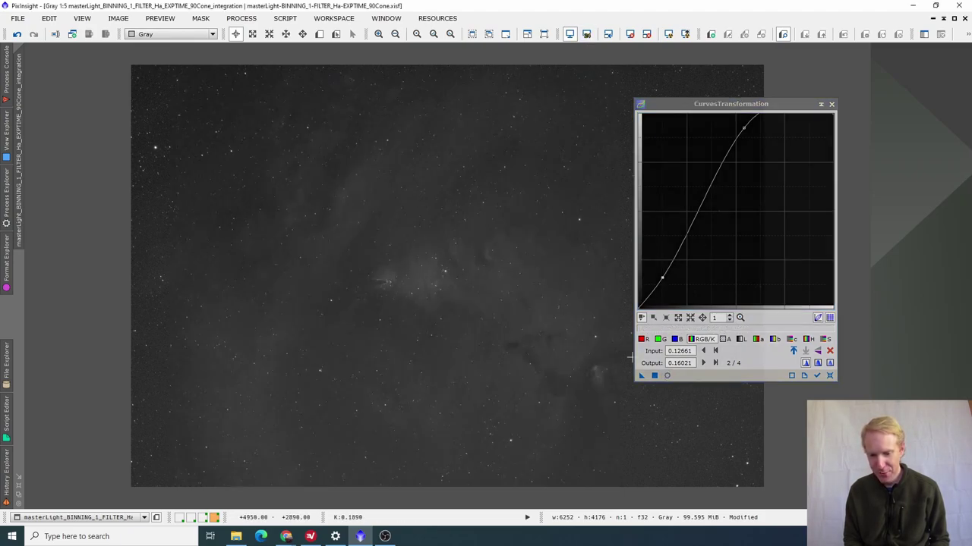
drag(641, 375, 361, 163)
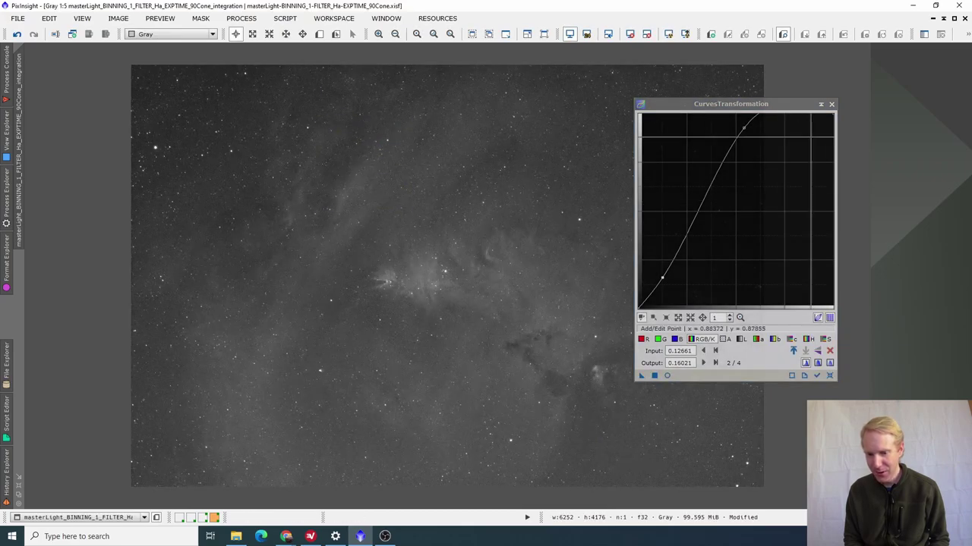
drag(751, 109, 821, 134)
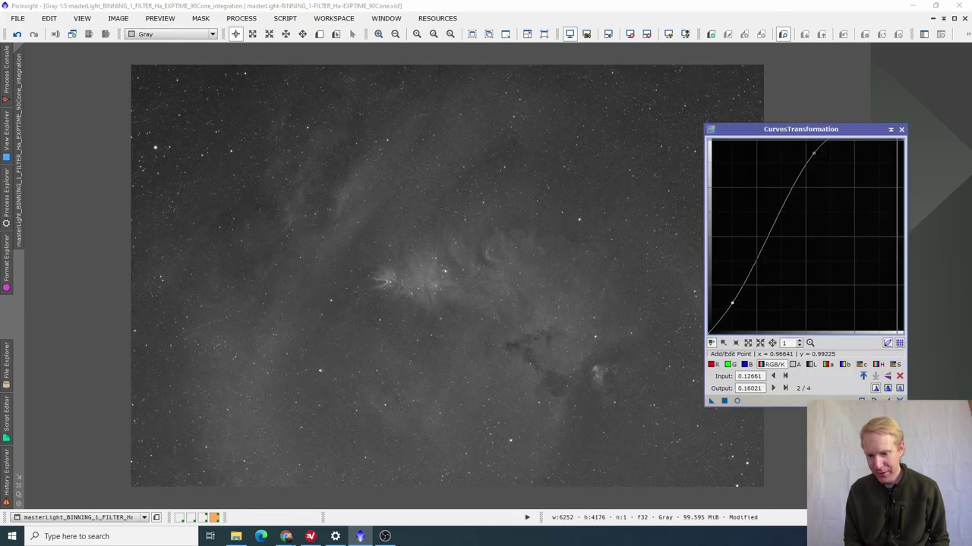
click(902, 131)
scroll(469, 248, up, 3)
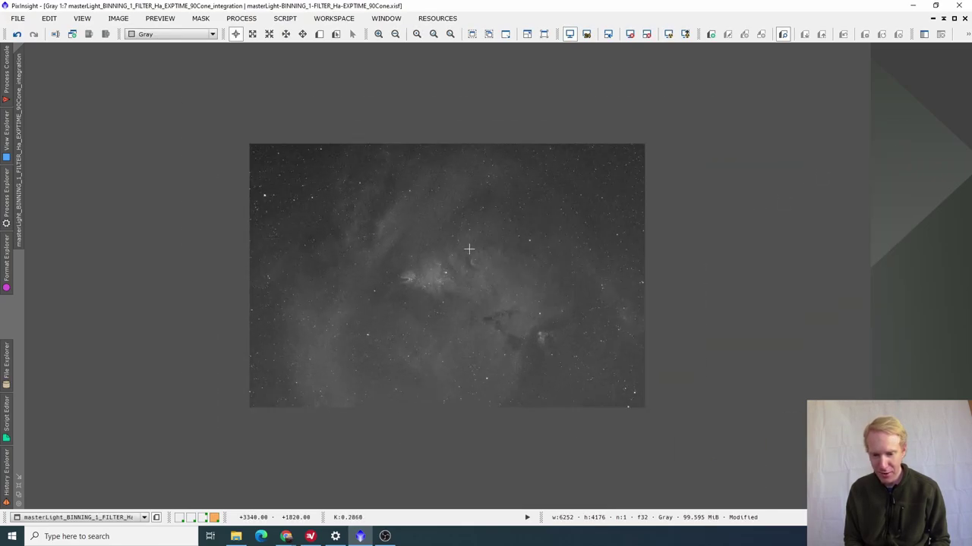
scroll(369, 317, up, 3)
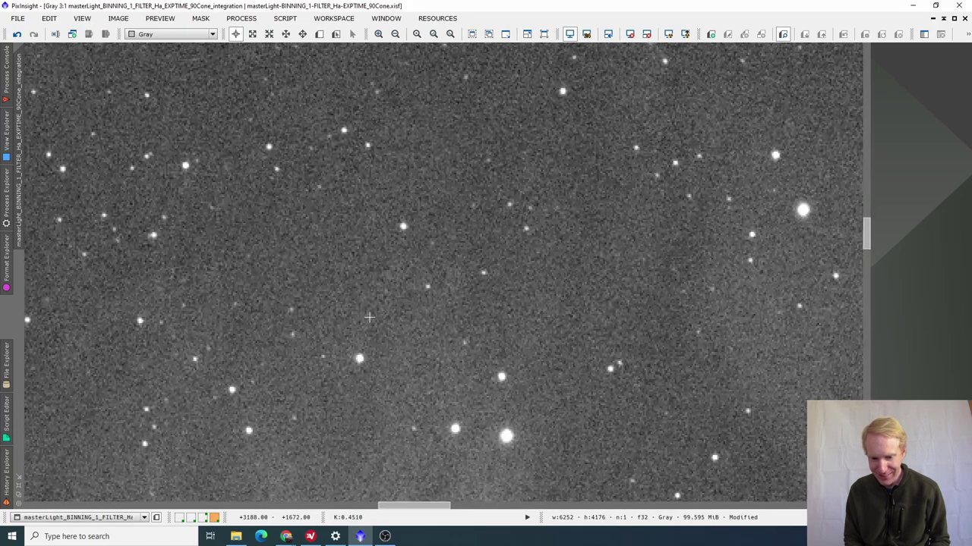
scroll(369, 317, down, 2)
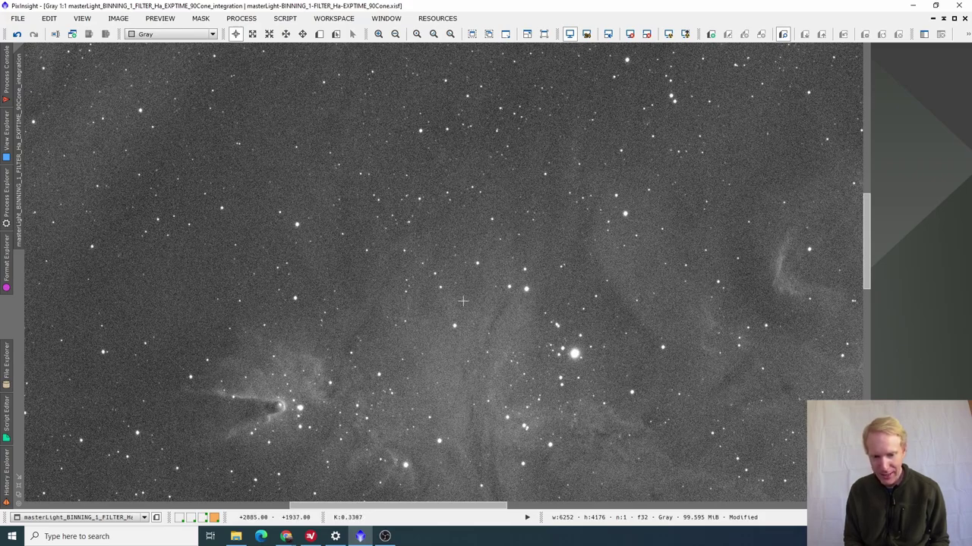
scroll(462, 301, up, 1)
scroll(462, 302, down, 4)
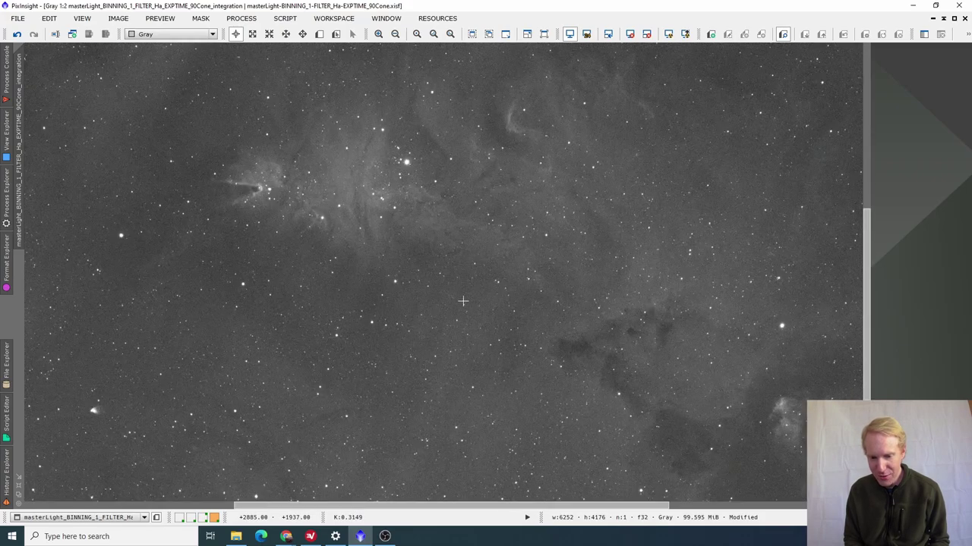